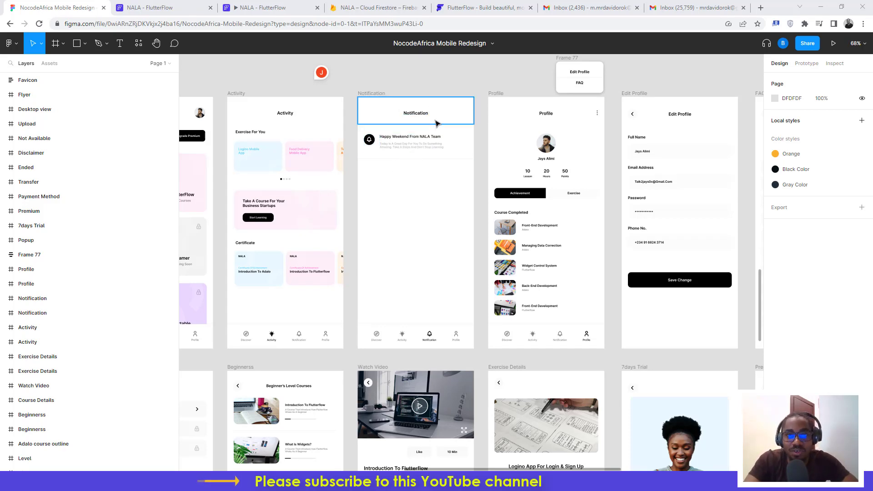
# Step: Switch from the Figma redesign file to the FlutterFlow marketing website tab
pyautogui.click(480, 8)
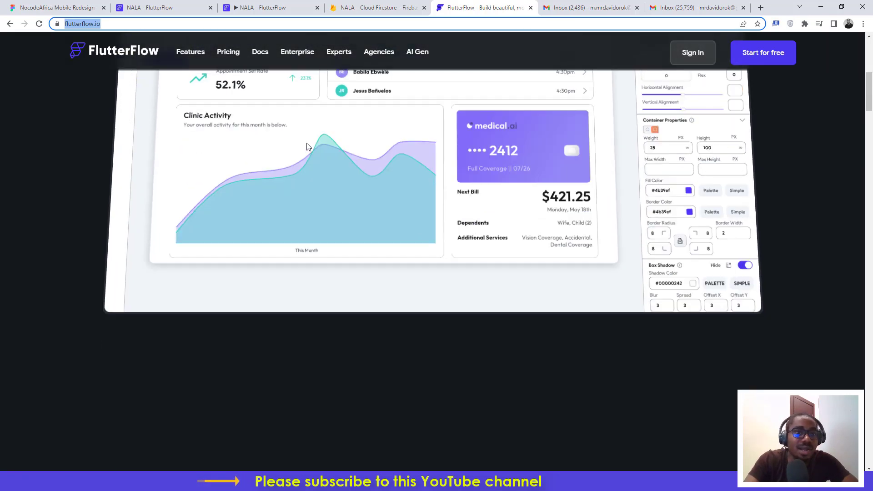
# Step: Bring up the NALA project in the FlutterFlow editor, showing its discover page course cards
pyautogui.click(160, 4)
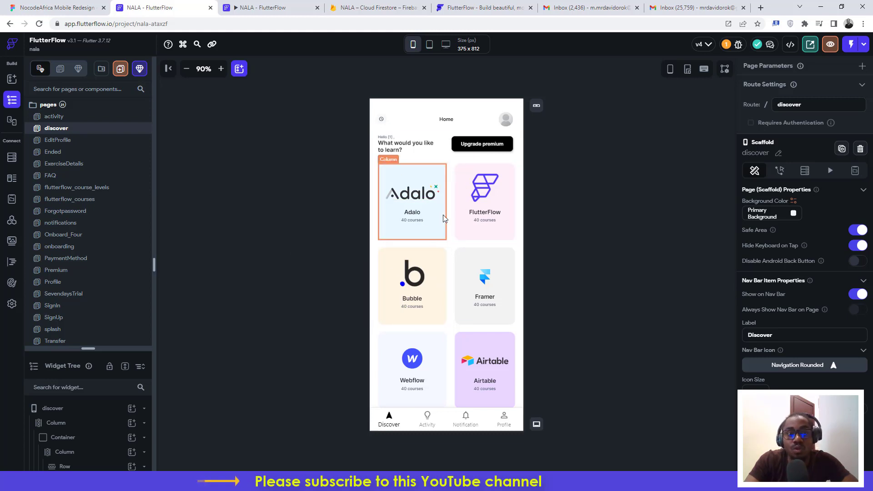
# Step: Browse the NocodeAfrica Mobile Redesign frames: Discover, Activity, Profile and 7days Trial screens
pyautogui.click(56, 7)
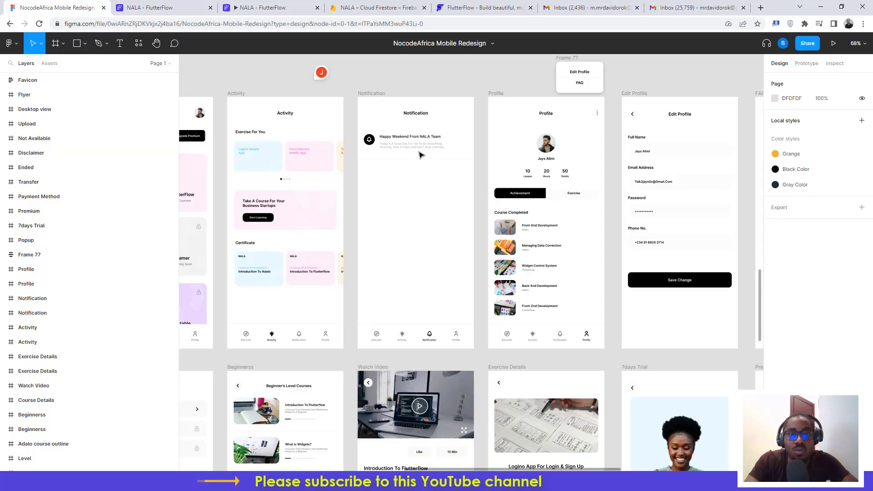
pyautogui.scroll(-5, 425, 159)
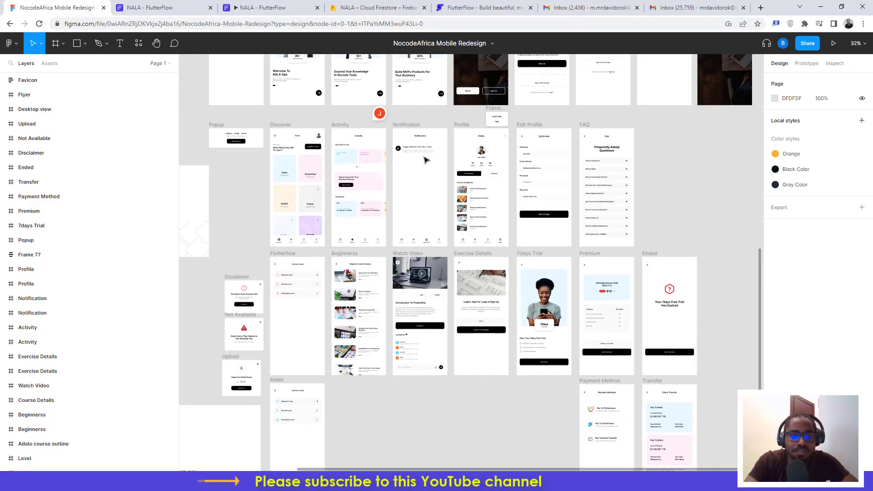
pyautogui.scroll(3, 425, 159)
pyautogui.scroll(1, 425, 159)
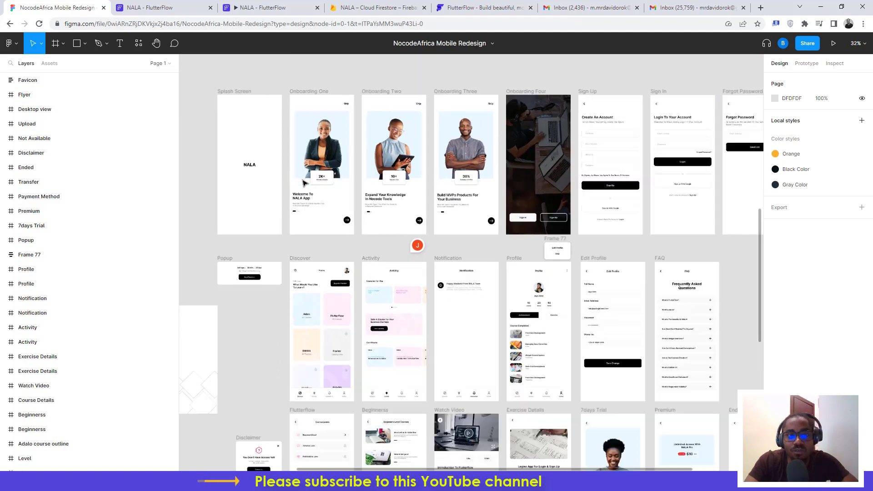
pyautogui.scroll(5, 303, 183)
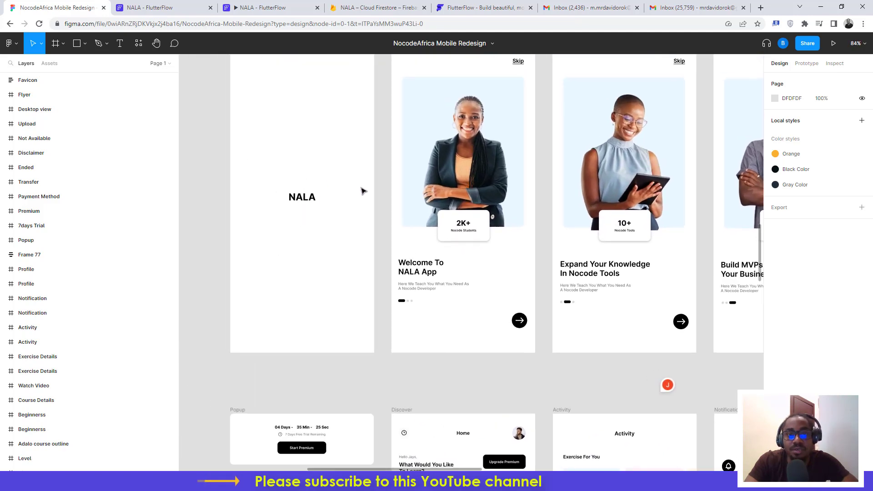
pyautogui.scroll(-3, 363, 191)
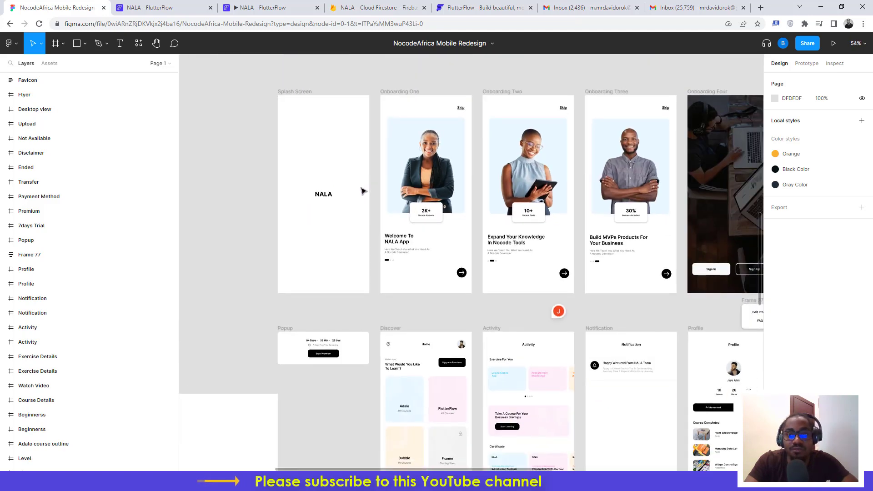
pyautogui.scroll(-3, 362, 191)
pyautogui.scroll(-3, 378, 209)
pyautogui.hscroll(2, 386, 218)
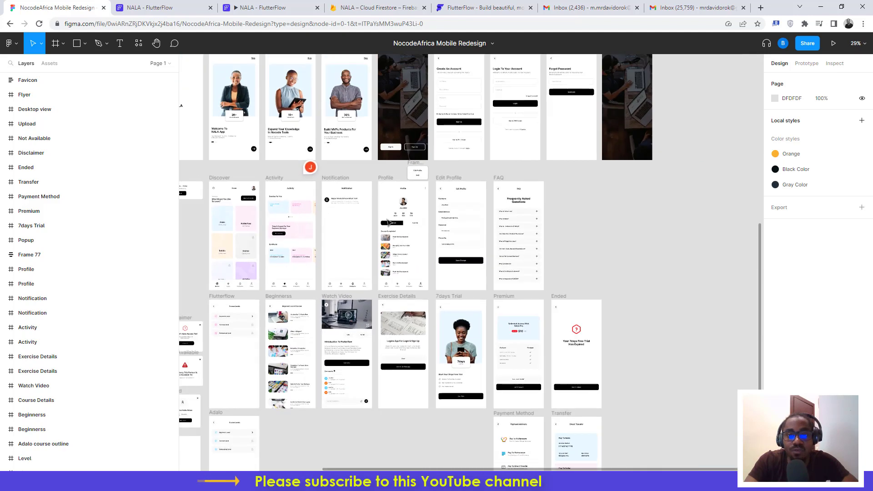
pyautogui.scroll(-5, 389, 222)
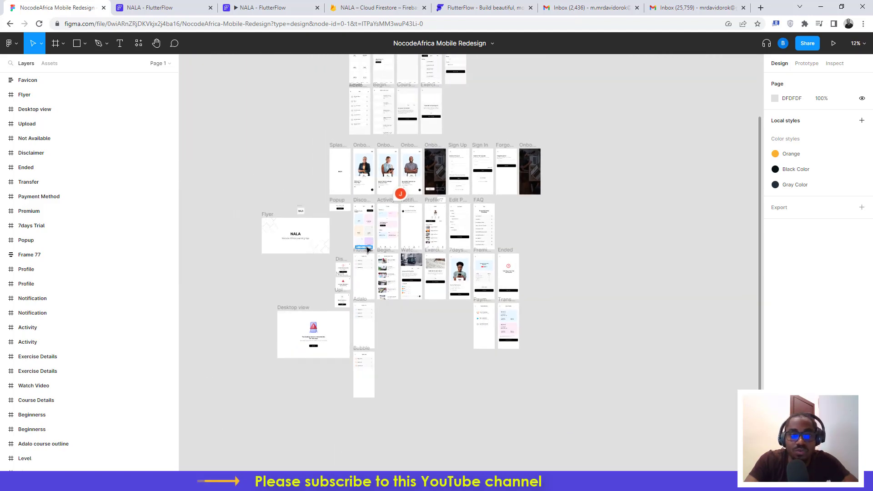
pyautogui.scroll(5, 368, 249)
pyautogui.hscroll(-2, 366, 226)
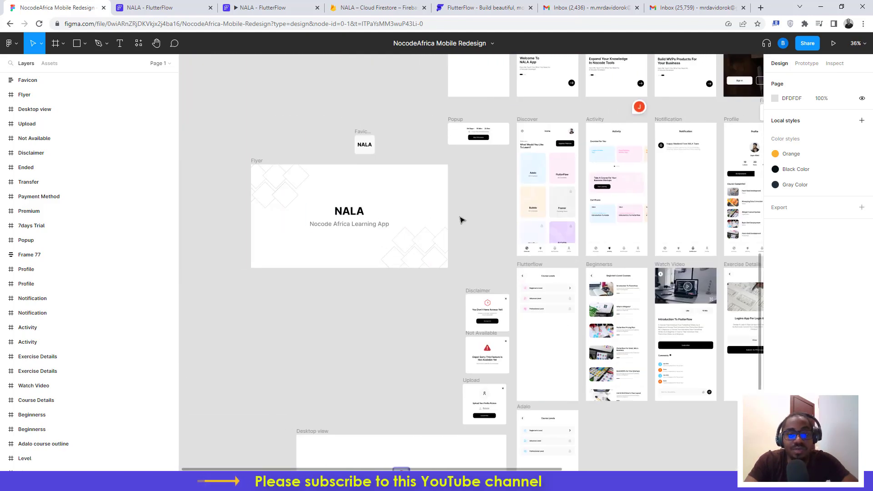
pyautogui.hscroll(4, 460, 220)
pyautogui.scroll(4, 440, 207)
pyautogui.scroll(2, 436, 159)
pyautogui.hscroll(-1, 436, 160)
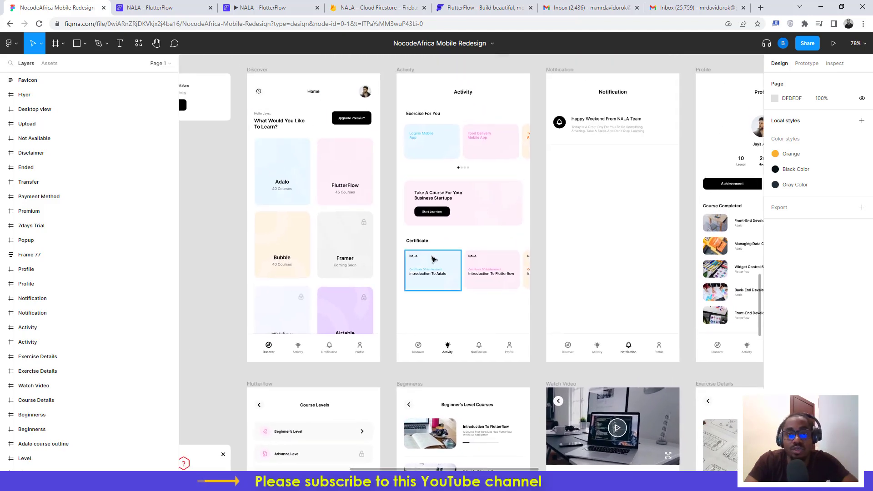
pyautogui.scroll(-5, 432, 259)
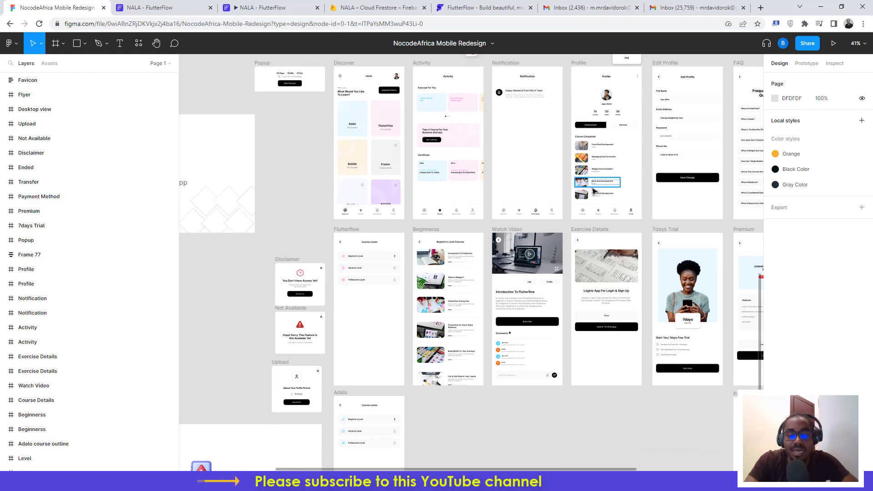
pyautogui.hscroll(4, 593, 191)
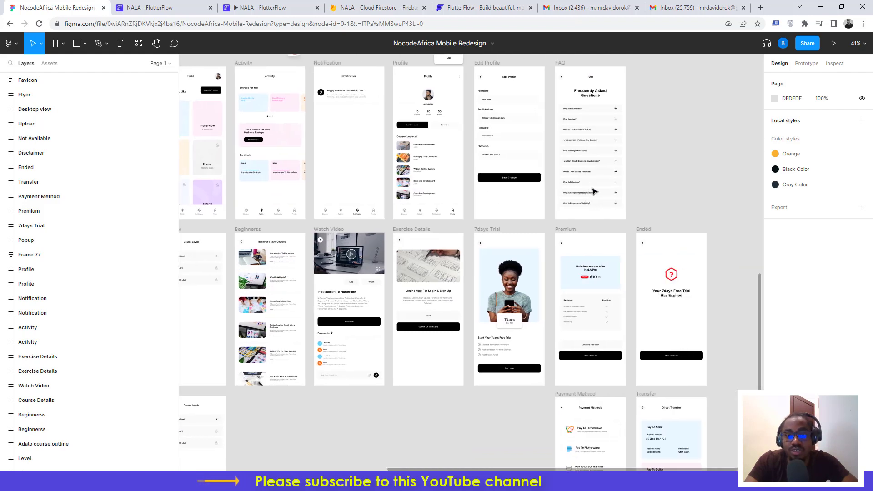
pyautogui.scroll(-3, 594, 191)
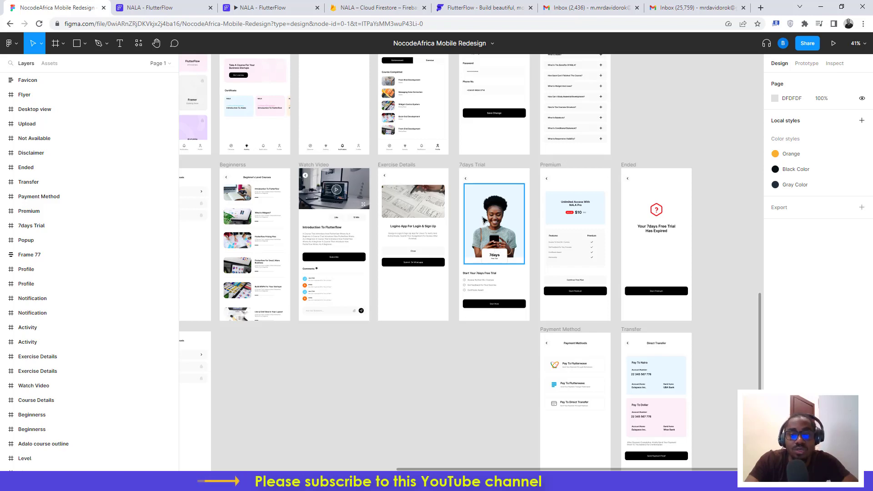
pyautogui.hscroll(-4, 494, 240)
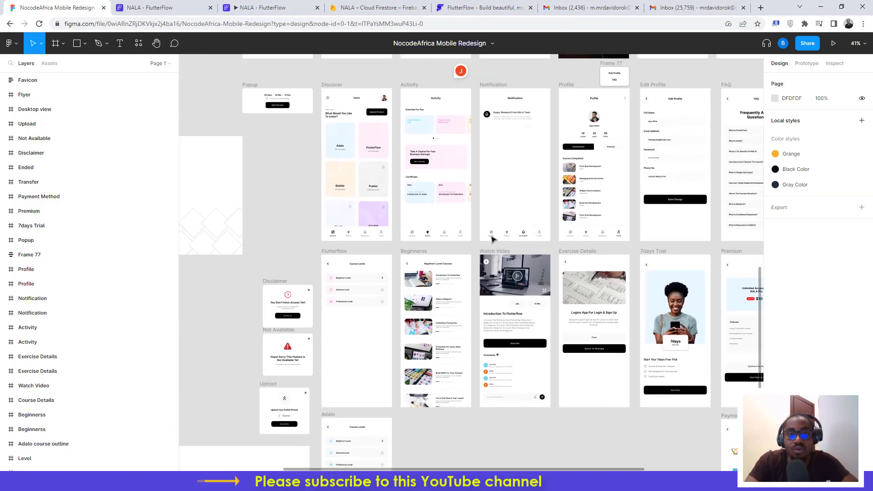
pyautogui.scroll(5, 385, 187)
pyautogui.scroll(-5, 385, 187)
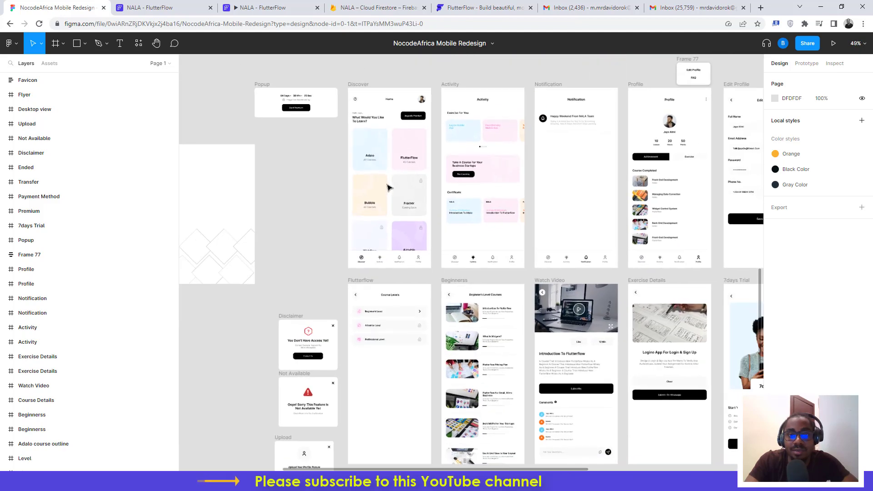
pyautogui.hscroll(4, 566, 246)
pyautogui.scroll(-2, 566, 245)
pyautogui.hscroll(3, 566, 245)
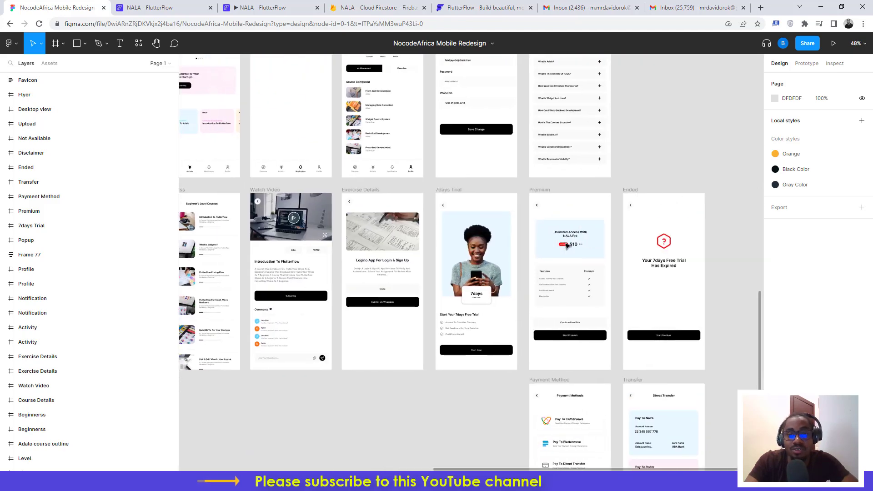
pyautogui.scroll(2, 566, 245)
pyautogui.hscroll(-1, 566, 245)
pyautogui.scroll(1, 566, 245)
pyautogui.hscroll(-3, 566, 246)
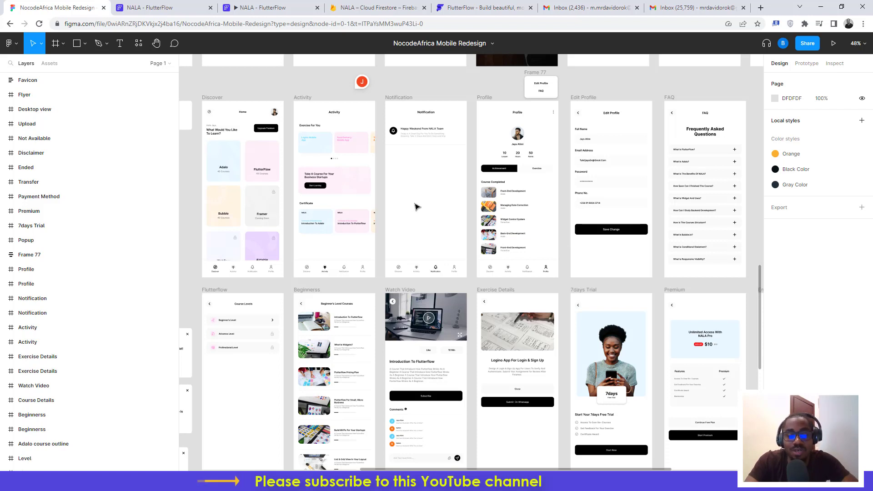
pyautogui.hscroll(-3, 275, 171)
pyautogui.scroll(1, 275, 171)
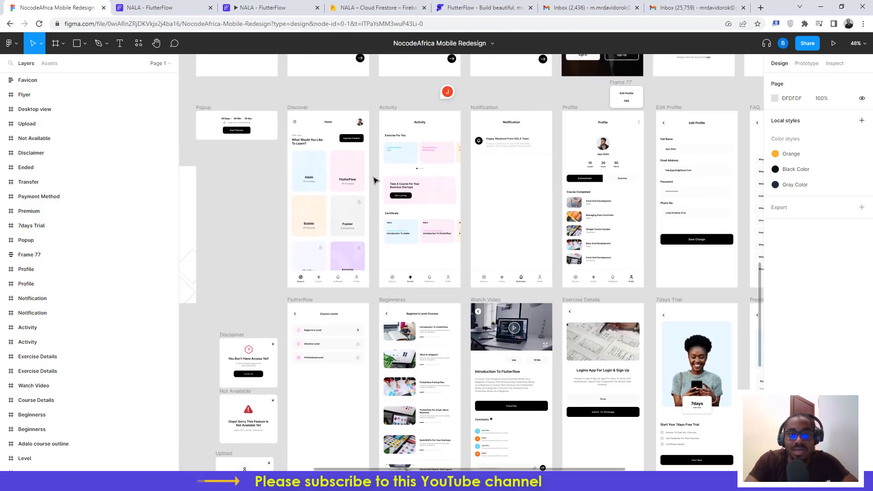
pyautogui.scroll(5, 317, 183)
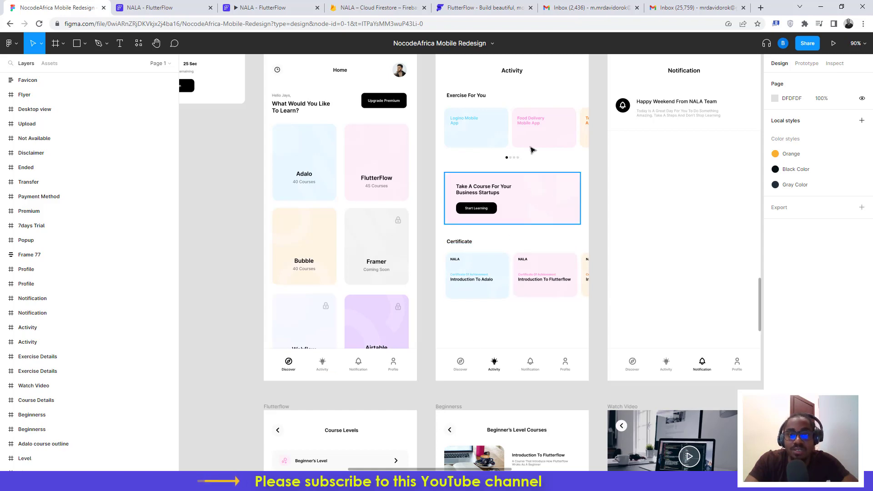
pyautogui.scroll(-5, 532, 150)
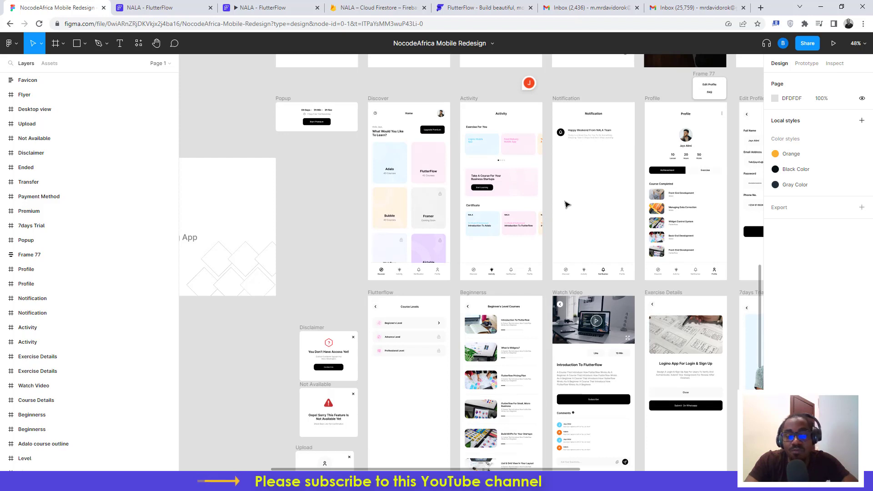
pyautogui.hscroll(3, 566, 204)
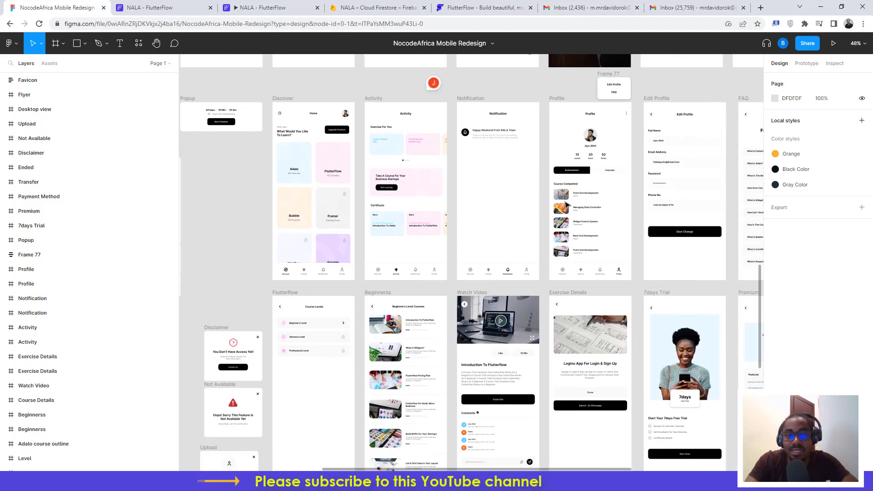
pyautogui.hscroll(10, 573, 207)
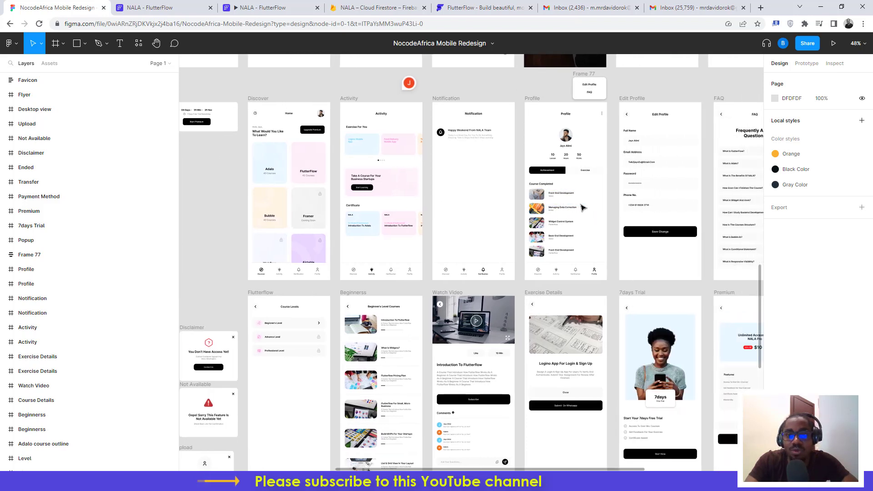
pyautogui.scroll(-1, 577, 209)
pyautogui.hscroll(-5, 581, 210)
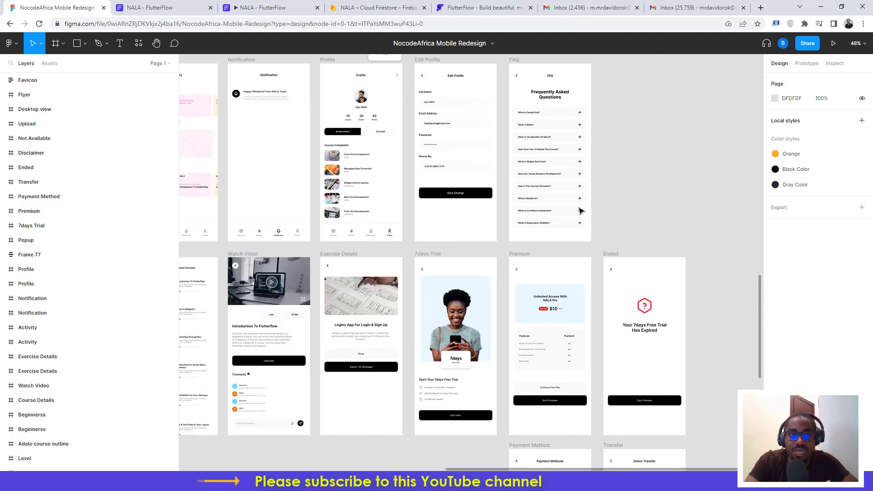
pyautogui.scroll(-4, 581, 211)
pyautogui.hscroll(-1, 580, 209)
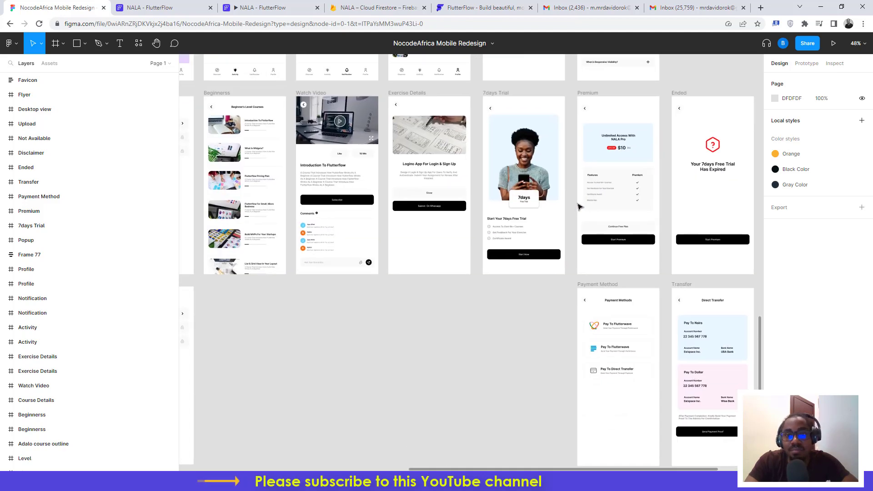
pyautogui.scroll(3, 579, 207)
pyautogui.hscroll(-4, 579, 207)
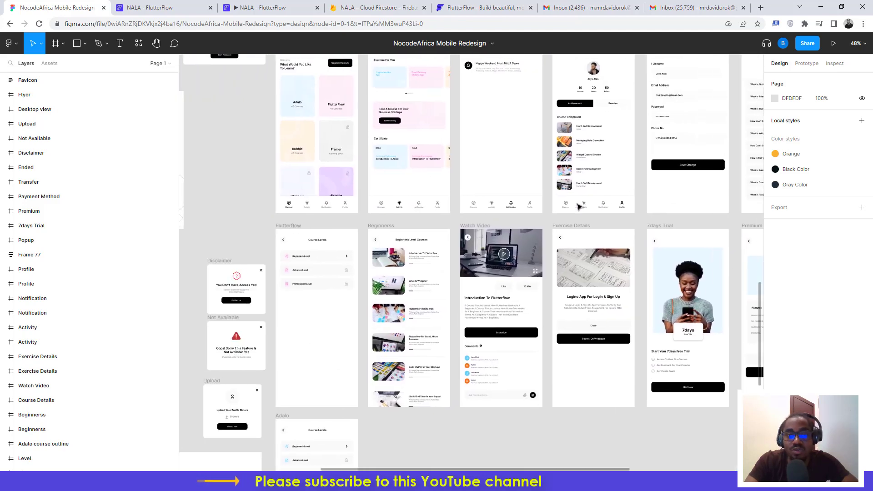
pyautogui.hscroll(-1, 579, 207)
pyautogui.scroll(-3, 446, 262)
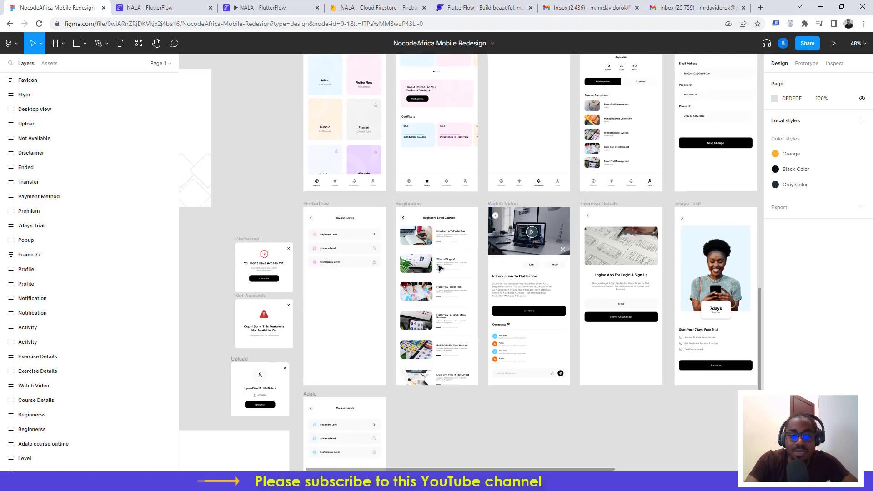
pyautogui.hscroll(-3, 443, 266)
pyautogui.scroll(-3, 441, 268)
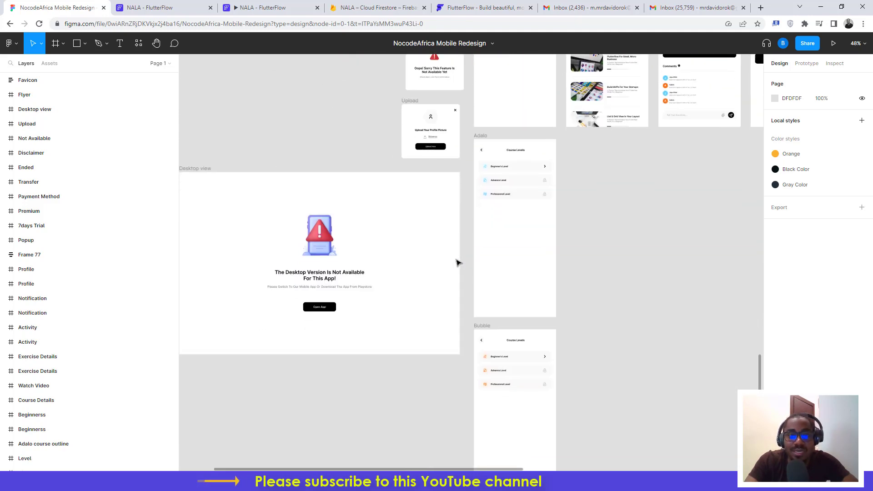
pyautogui.hscroll(4, 454, 264)
pyautogui.scroll(3, 459, 260)
pyautogui.hscroll(2, 461, 257)
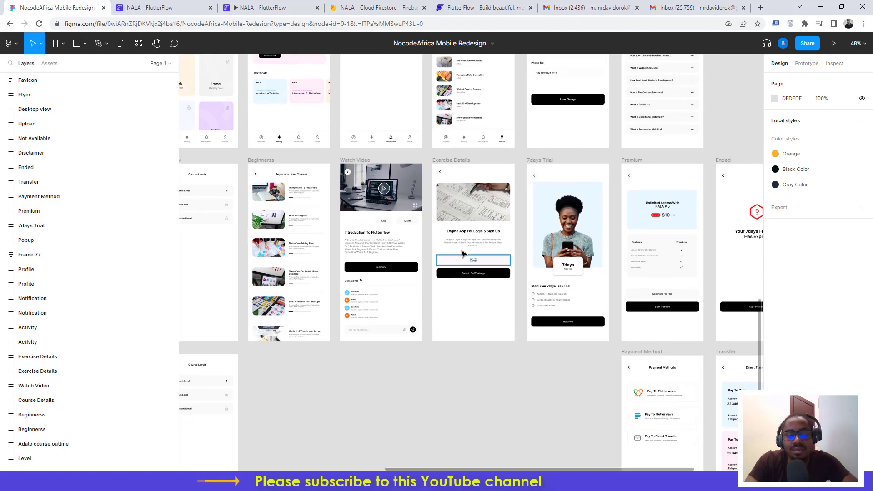
pyautogui.click(286, 8)
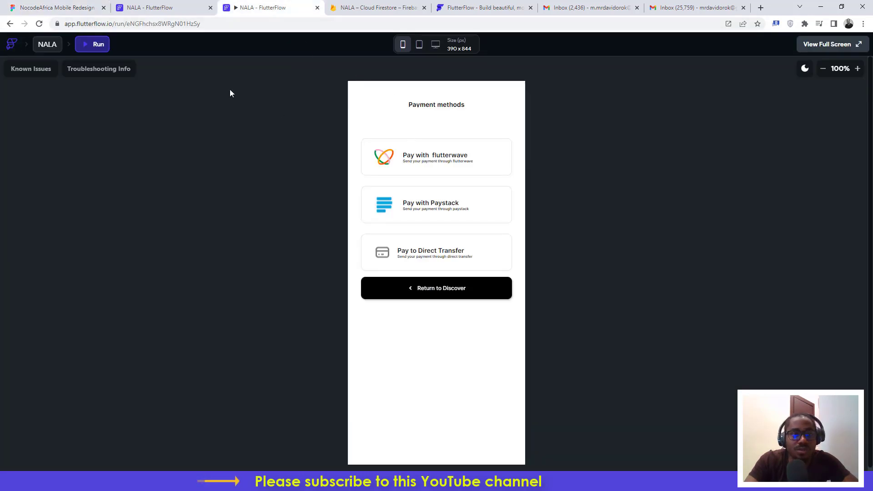
# Step: Return the preview to Home, then open Web Publishing settings for nocodeafricalearningapp.flutterflow.app
pyautogui.click(10, 23)
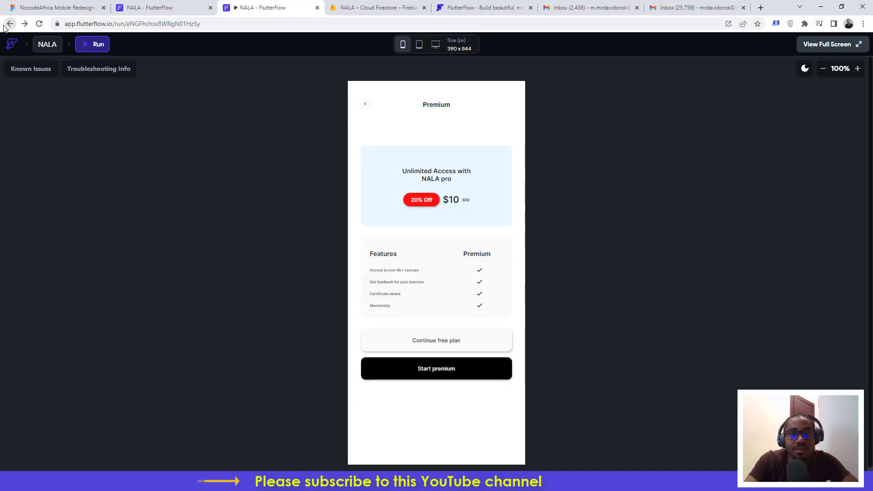
pyautogui.click(9, 25)
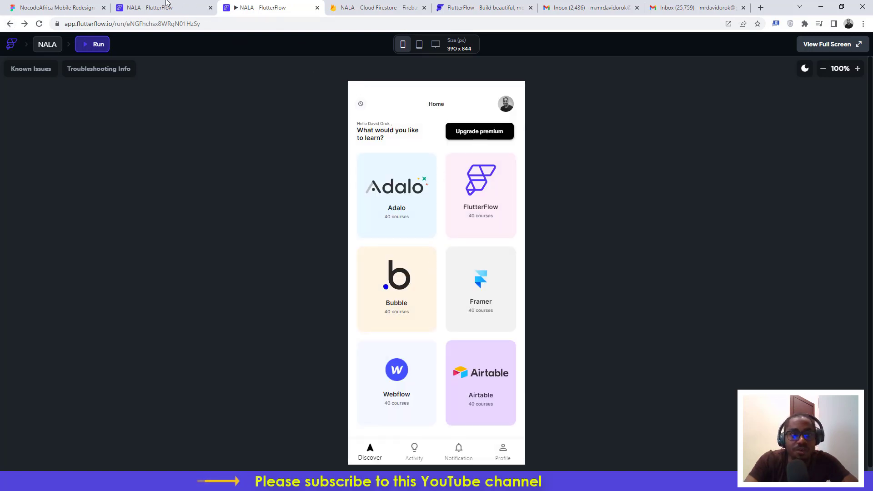
pyautogui.click(150, 7)
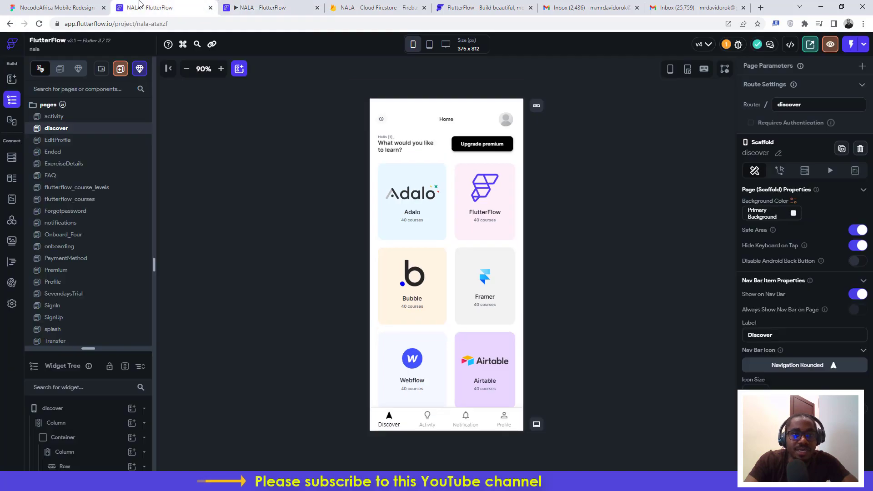
pyautogui.click(13, 303)
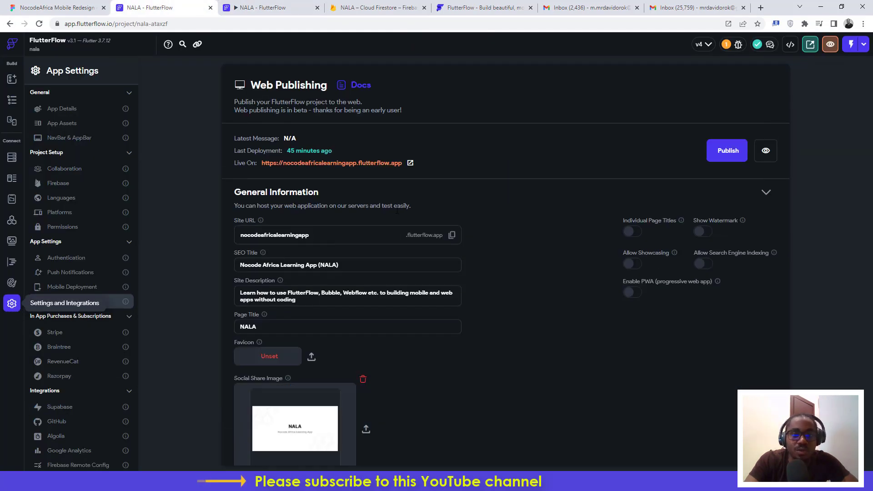
# Step: Open the live nocodeafricalearningapp.flutterflow.app site in a new tab, showing the APK download notice
pyautogui.click(410, 162)
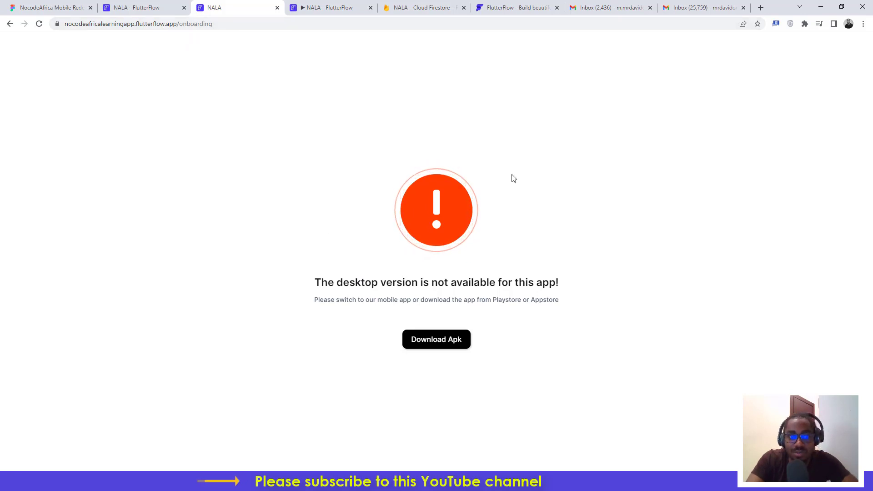
# Step: Get the NALA.apk download page on Google Drive, then return to the live NALA site
pyautogui.click(438, 344)
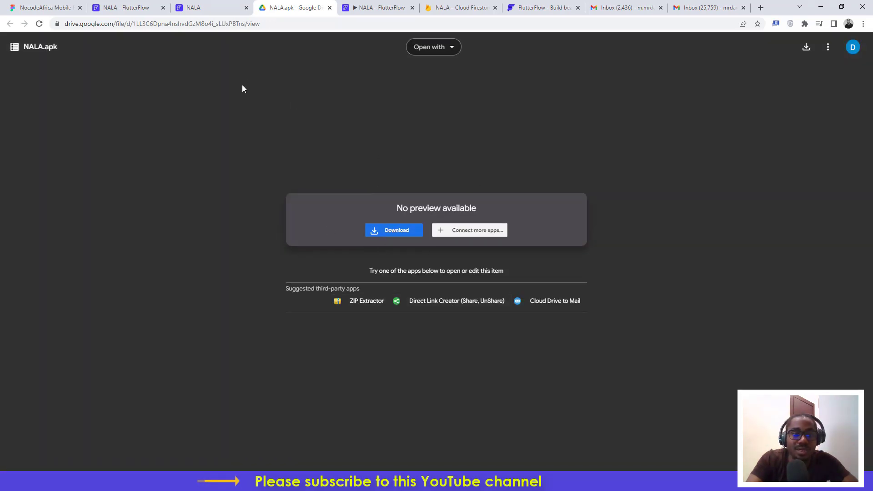
pyautogui.click(210, 6)
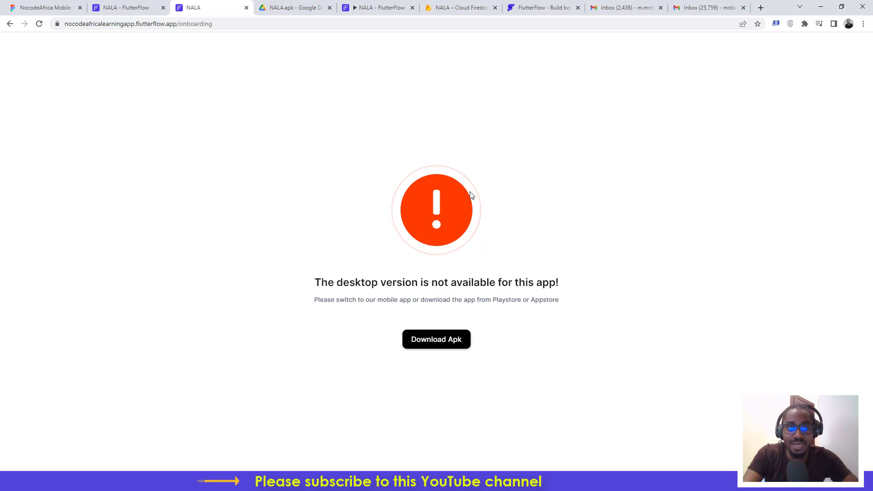
pyautogui.click(294, 9)
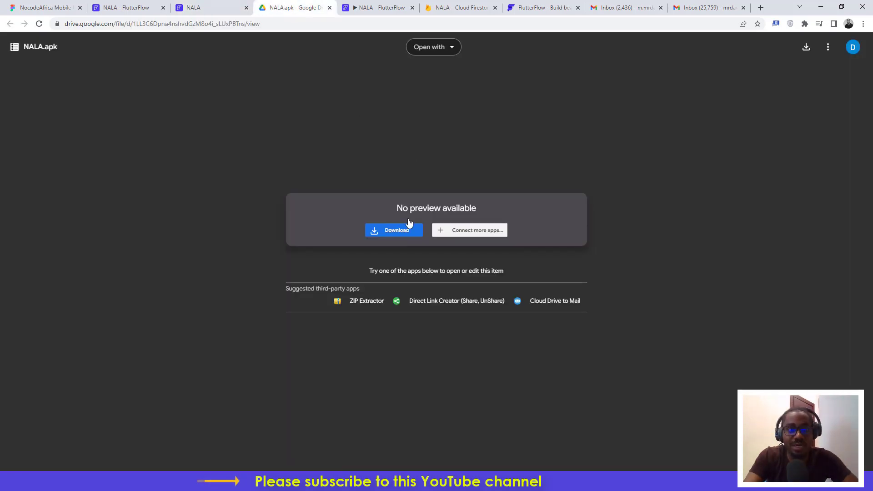
pyautogui.click(195, 7)
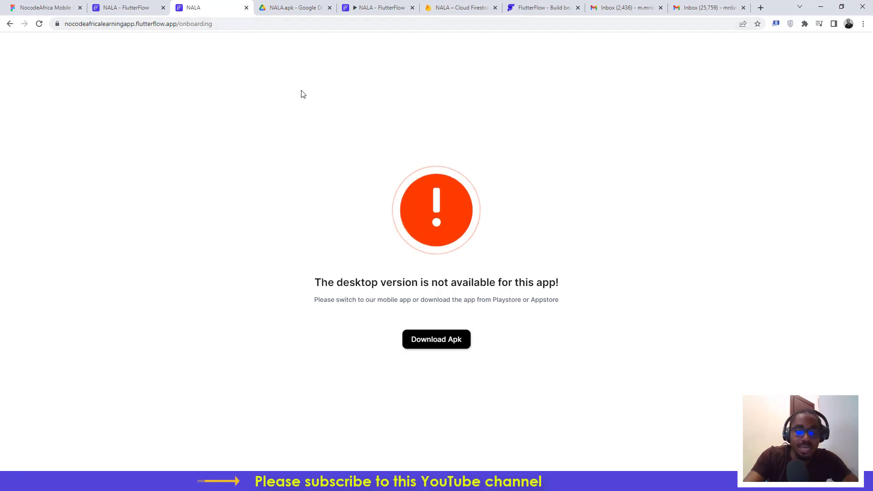
# Step: Emulate the live site at 425 x 800 in DevTools and swipe through the onboarding slides
pyautogui.hotkey('ctrl', 'shift', 'i')
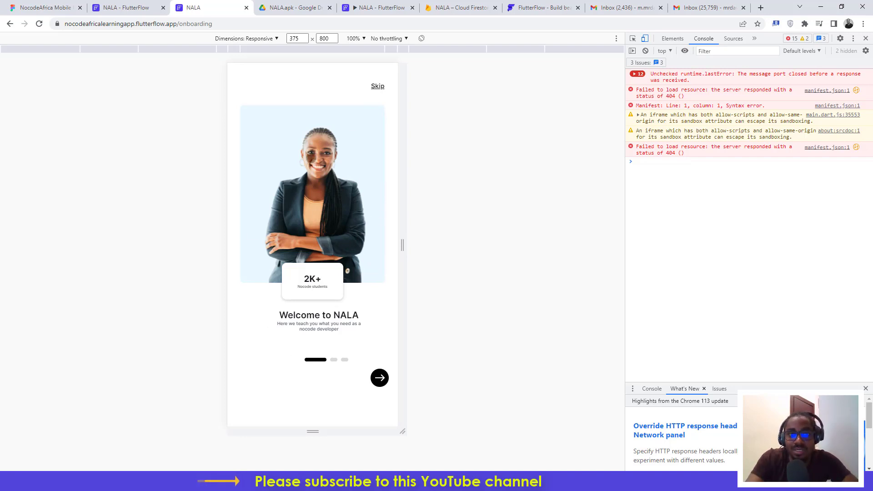
pyautogui.click(223, 49)
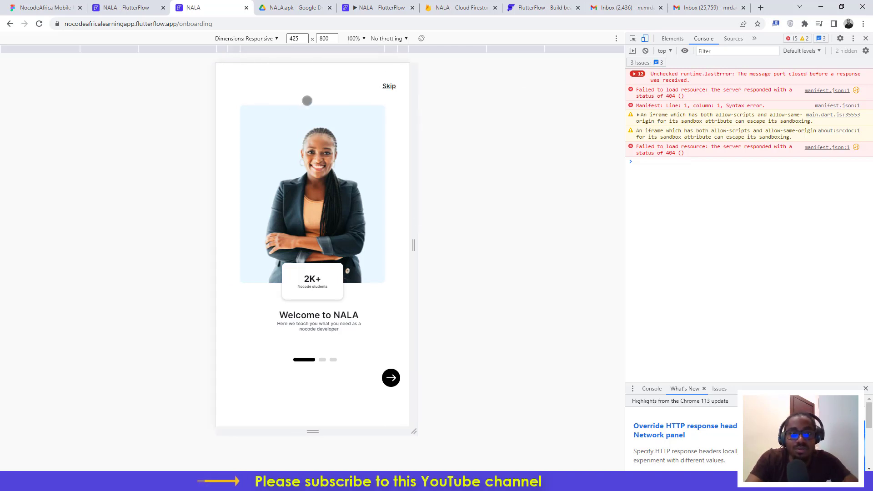
pyautogui.moveTo(352, 229); pyautogui.dragTo(343, 271)
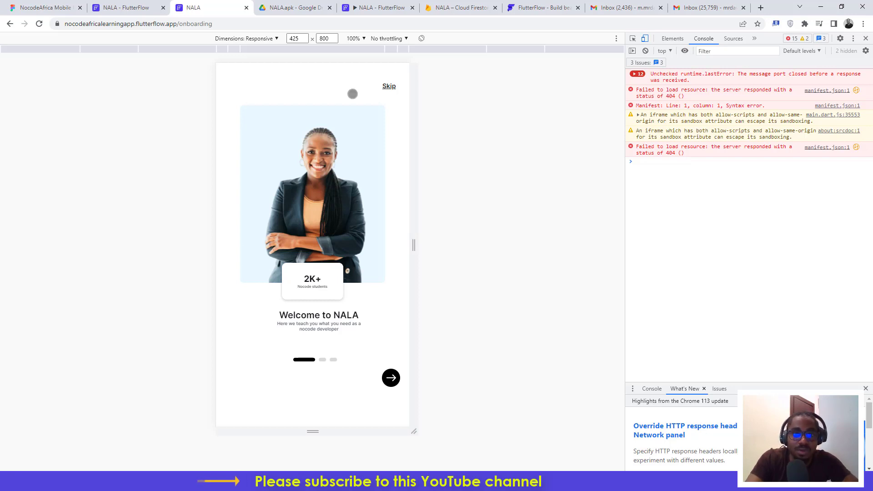
pyautogui.click(380, 8)
pyautogui.click(208, 6)
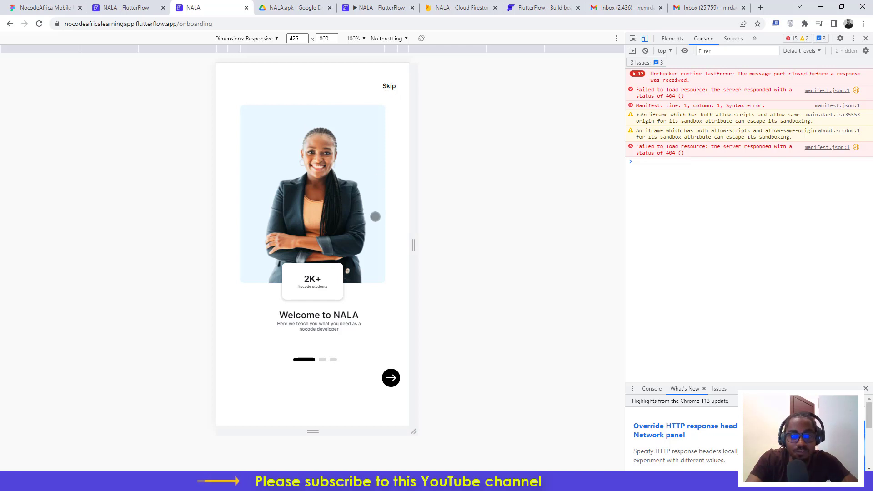
# Step: Show and close the free-trial countdown, then visit premium payment methods and return to Discover
pyautogui.click(370, 8)
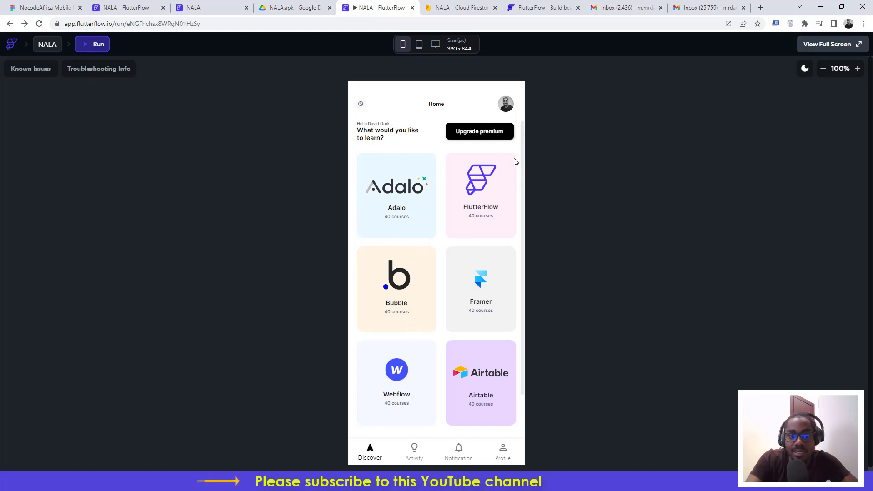
pyautogui.click(362, 106)
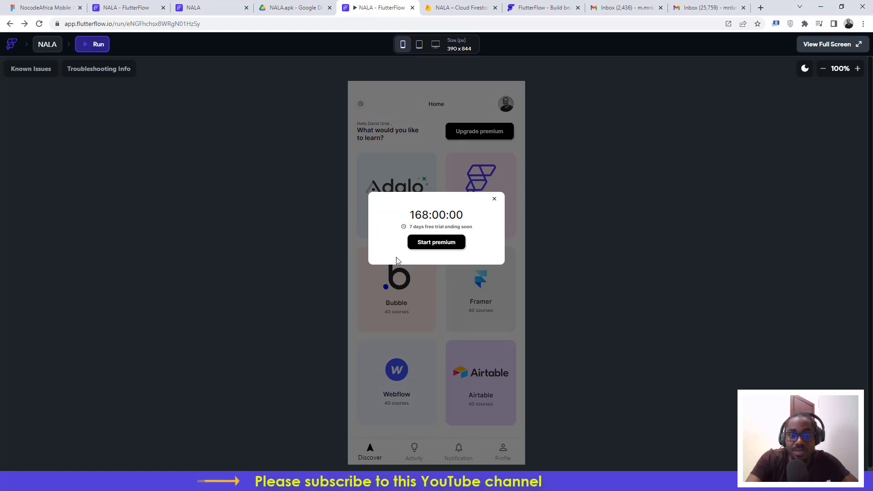
pyautogui.click(495, 200)
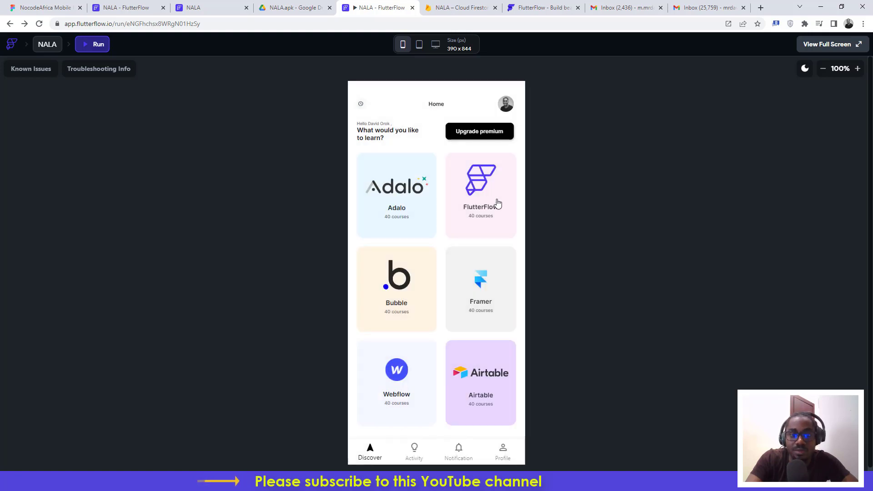
pyautogui.click(474, 137)
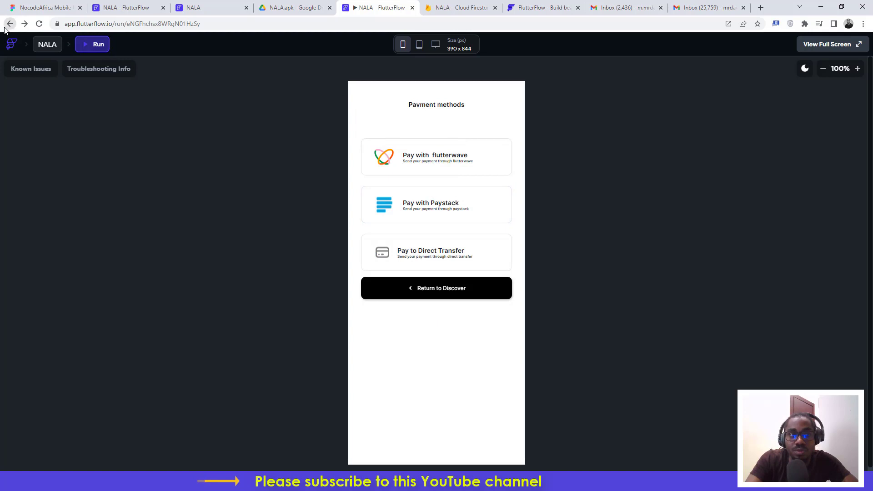
pyautogui.click(470, 287)
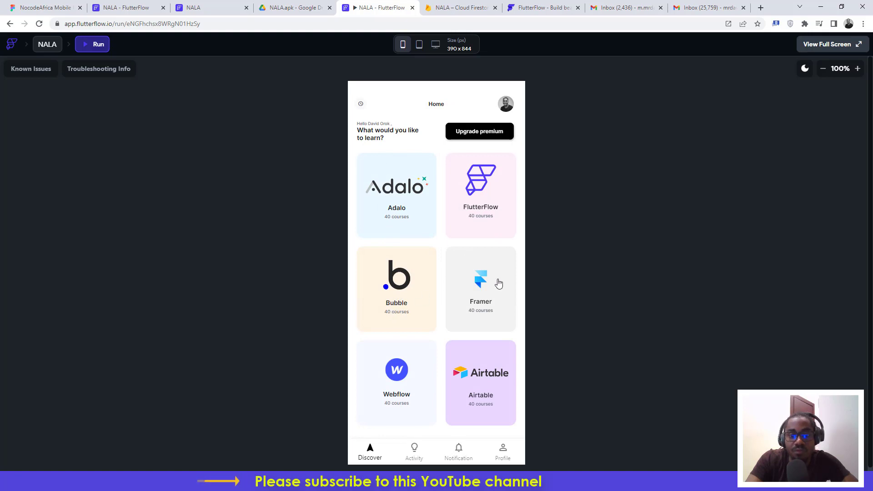
# Step: Try the Bubble, Framer, Airtable, Webflow and Adalo courses, dismissing each not-available message
pyautogui.click(396, 256)
pyautogui.click(440, 225)
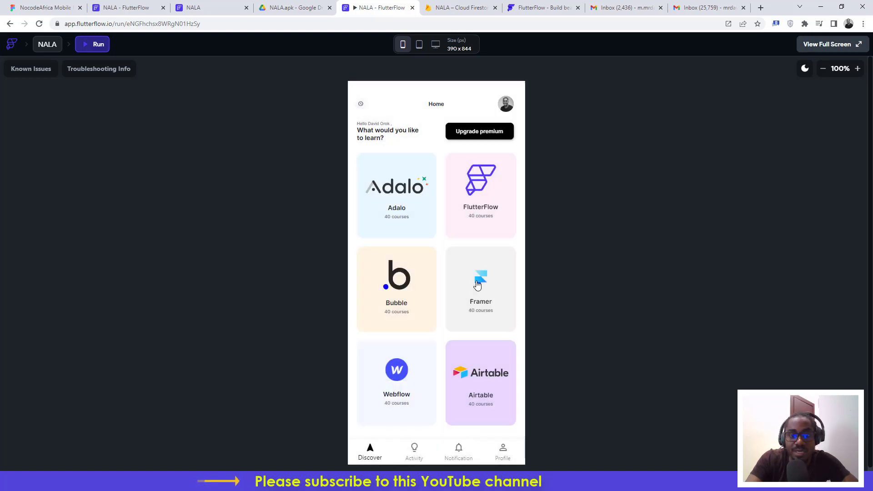
pyautogui.click(484, 290)
pyautogui.click(440, 223)
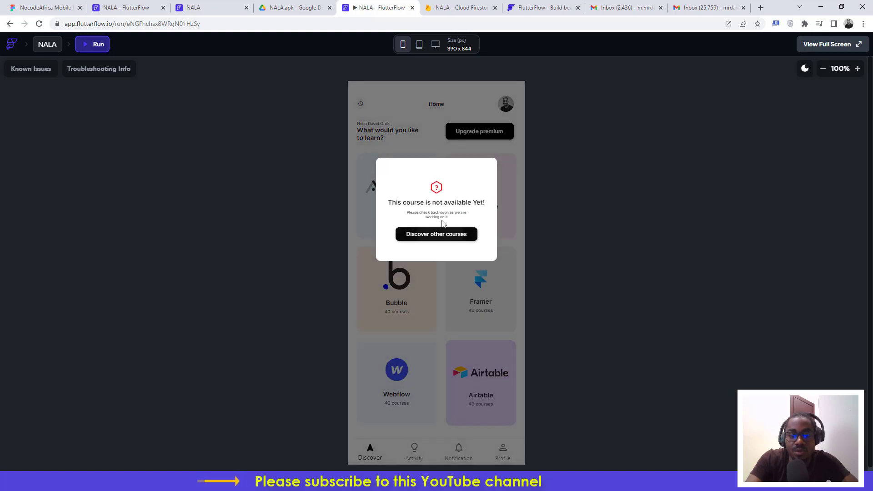
pyautogui.click(482, 386)
pyautogui.click(431, 230)
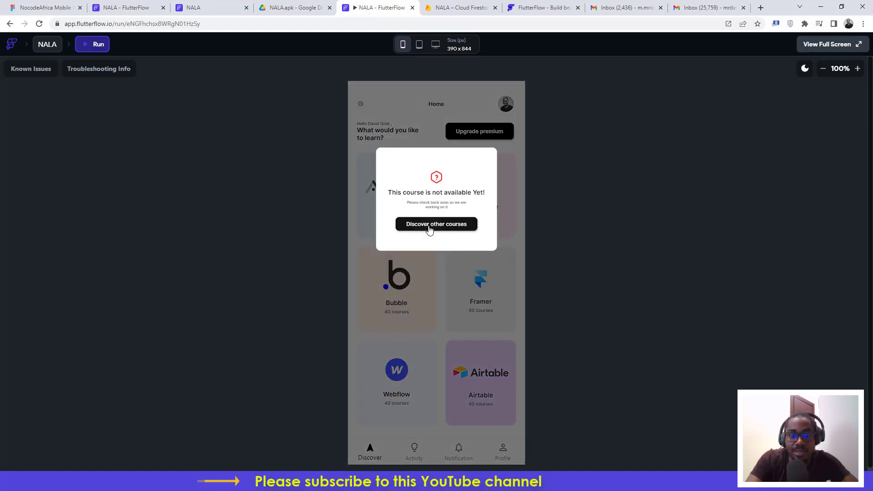
pyautogui.click(399, 371)
pyautogui.click(444, 224)
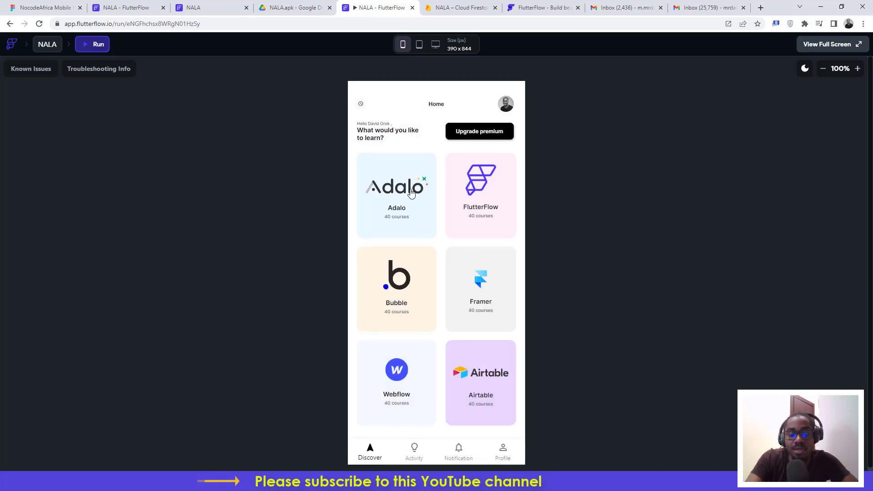
pyautogui.click(409, 198)
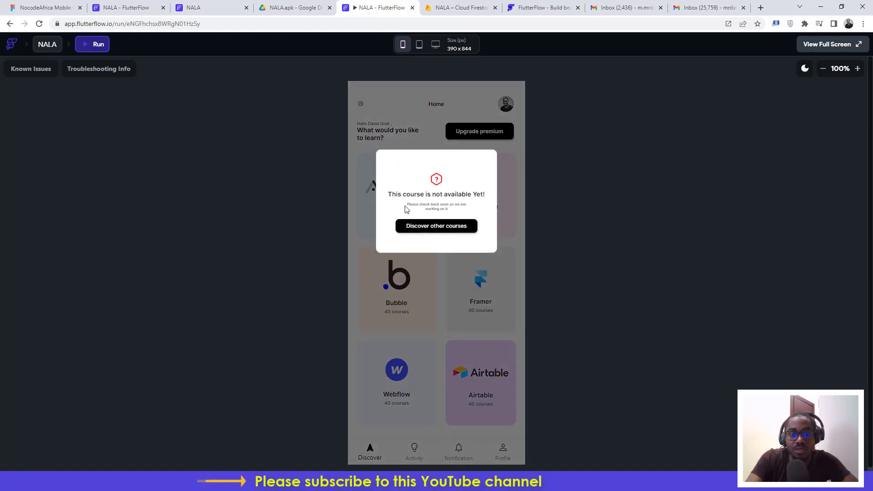
pyautogui.click(454, 223)
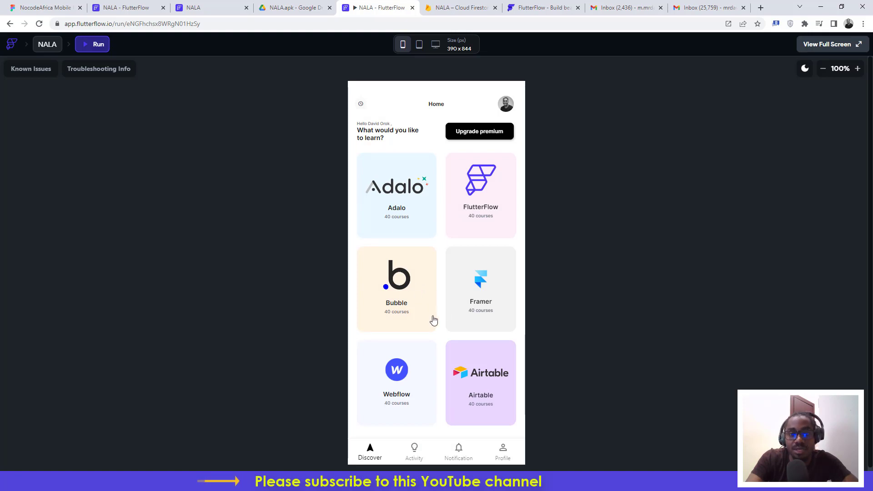
# Step: Open FlutterFlow course levels, confirm Advance and Professional show no-access messages, then return Home
pyautogui.click(476, 184)
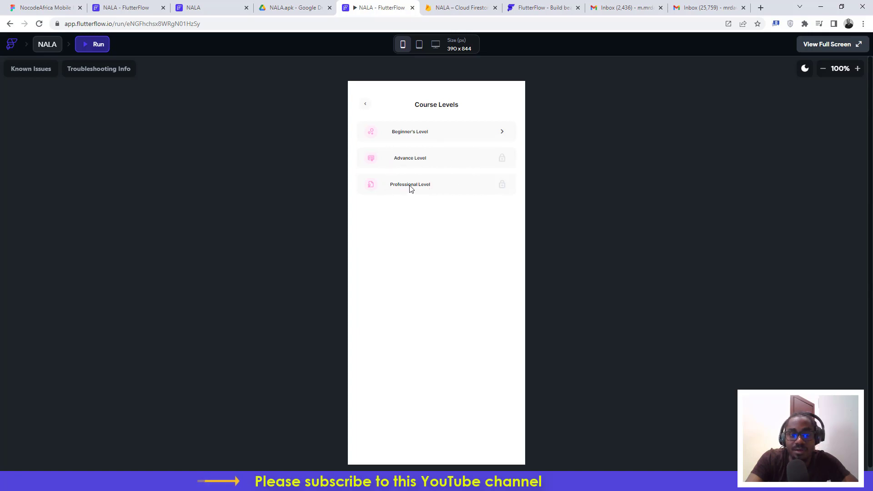
pyautogui.click(505, 163)
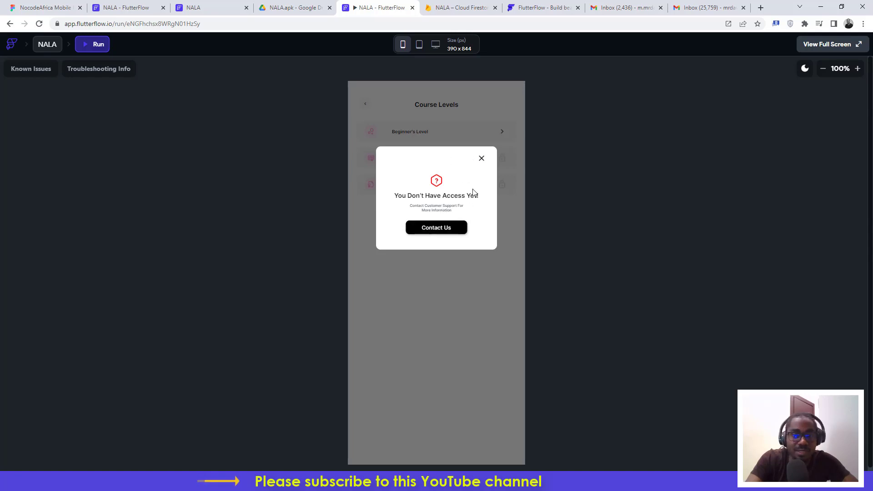
pyautogui.click(481, 160)
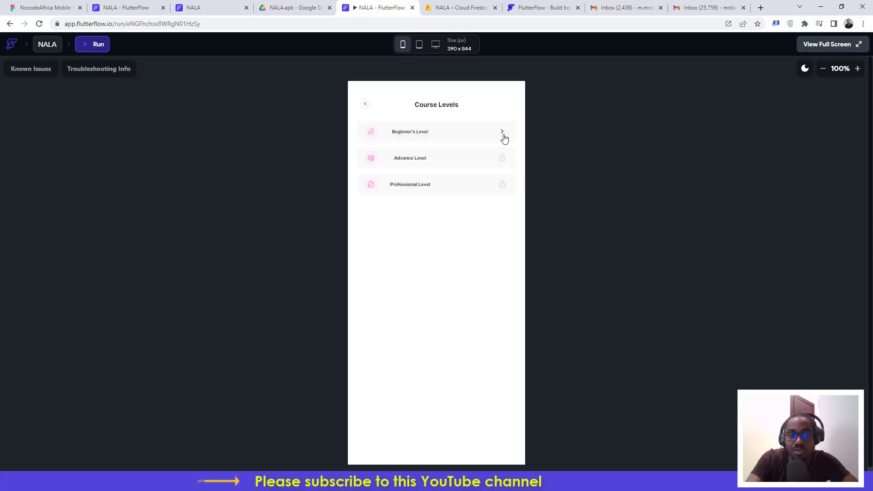
pyautogui.click(501, 185)
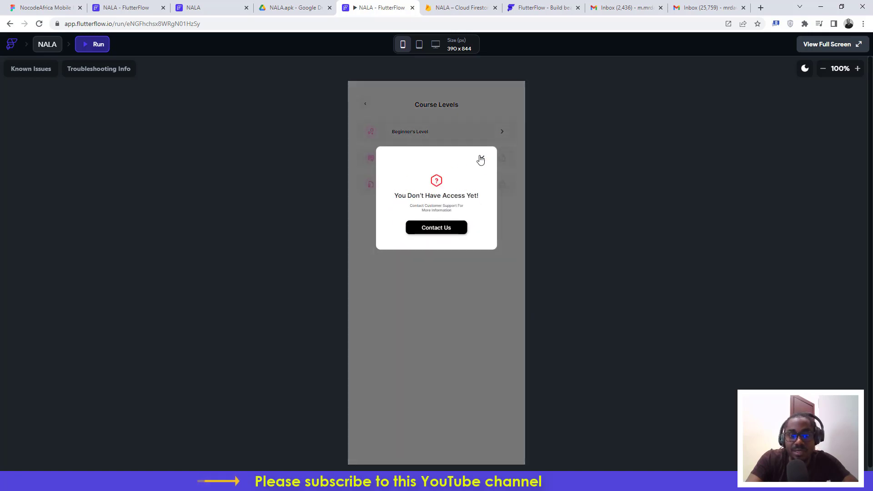
pyautogui.click(481, 160)
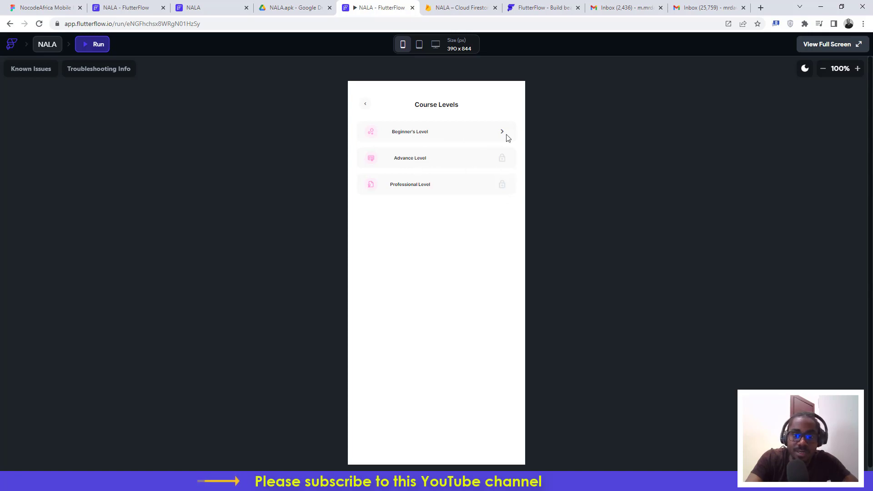
pyautogui.click(368, 109)
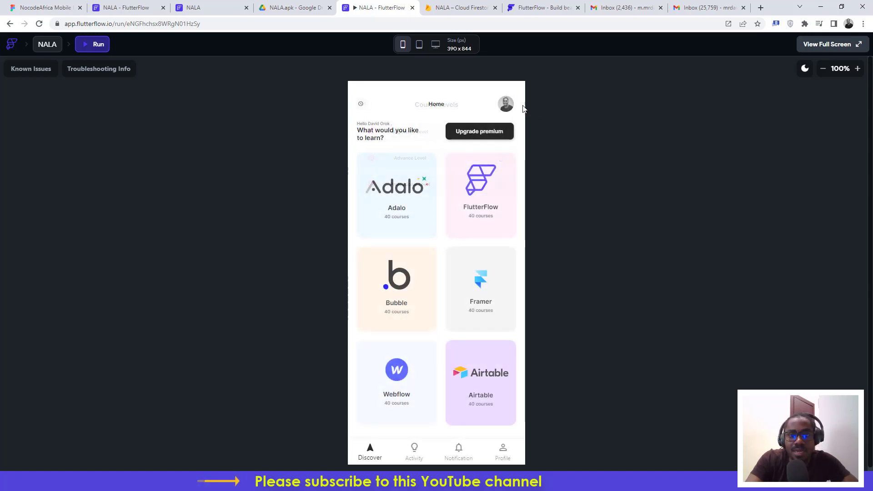
# Step: Open Edit Profile from the account options menu, then go back to the Profile page
pyautogui.click(506, 101)
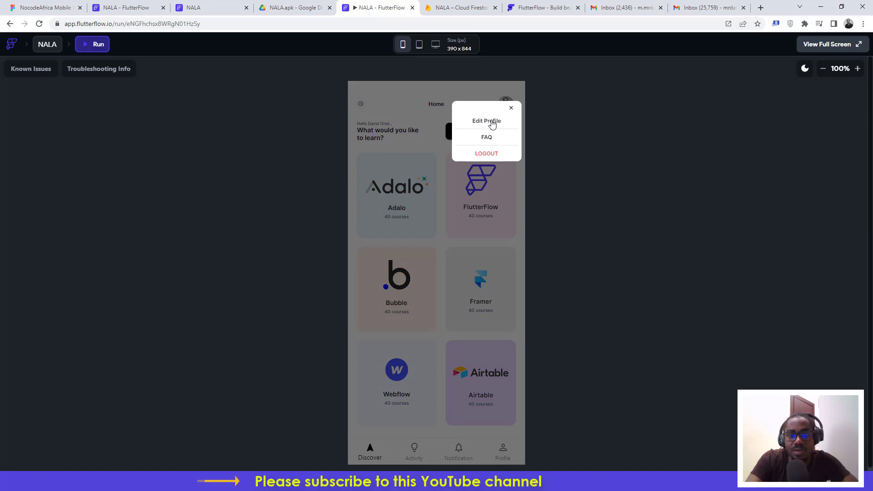
pyautogui.click(486, 122)
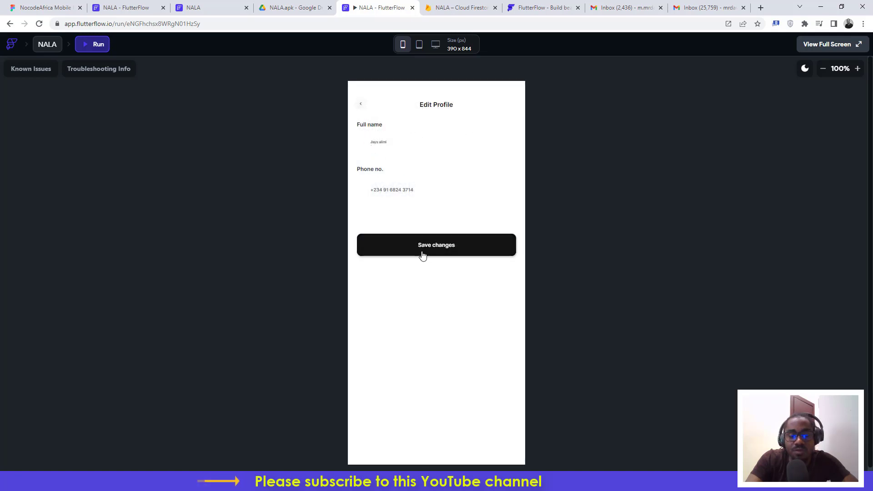
pyautogui.click(362, 107)
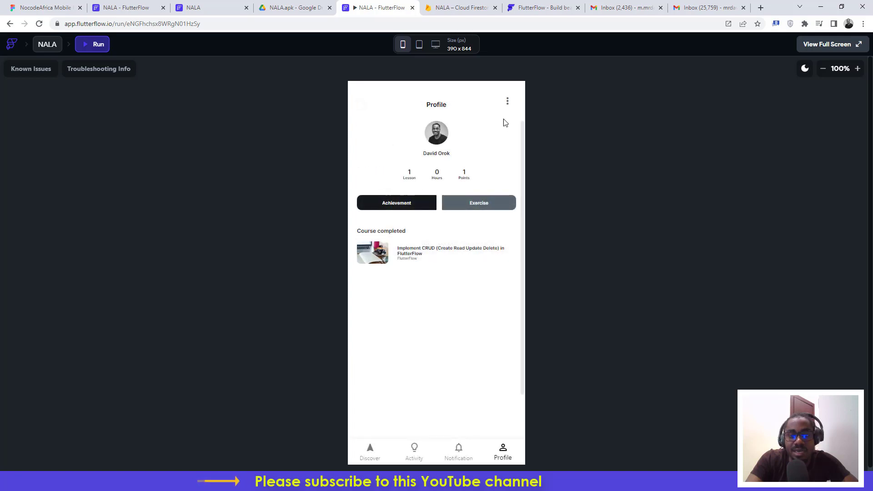
# Step: Open the FAQs page and expand then collapse the API question's answer
pyautogui.click(508, 103)
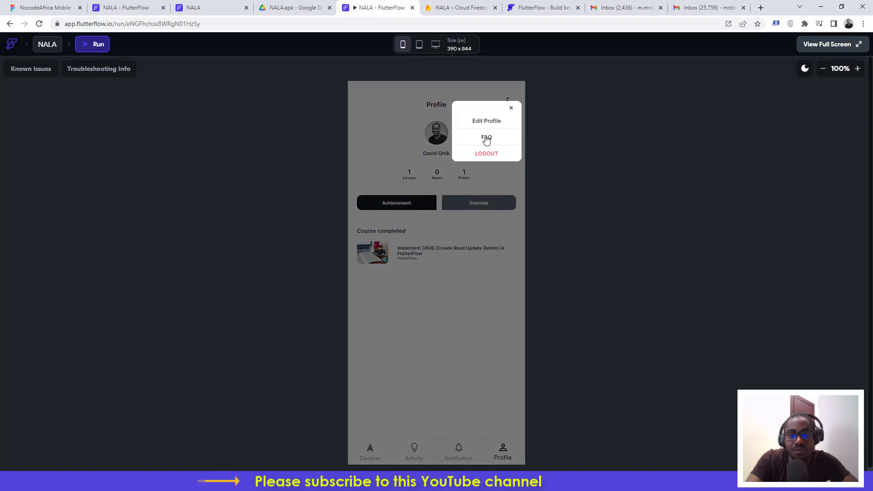
pyautogui.click(486, 138)
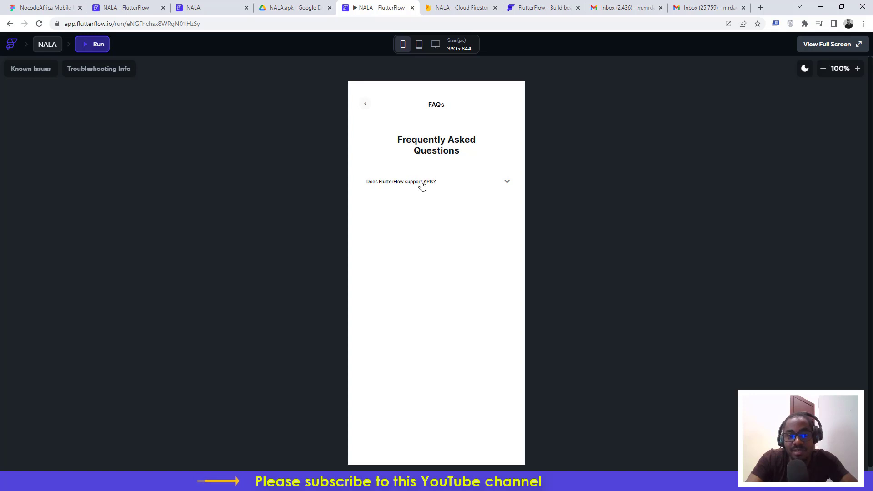
pyautogui.click(444, 185)
pyautogui.click(439, 182)
# Step: Go back through Profile to the Discover Home page, opening and closing the account menu
pyautogui.click(367, 106)
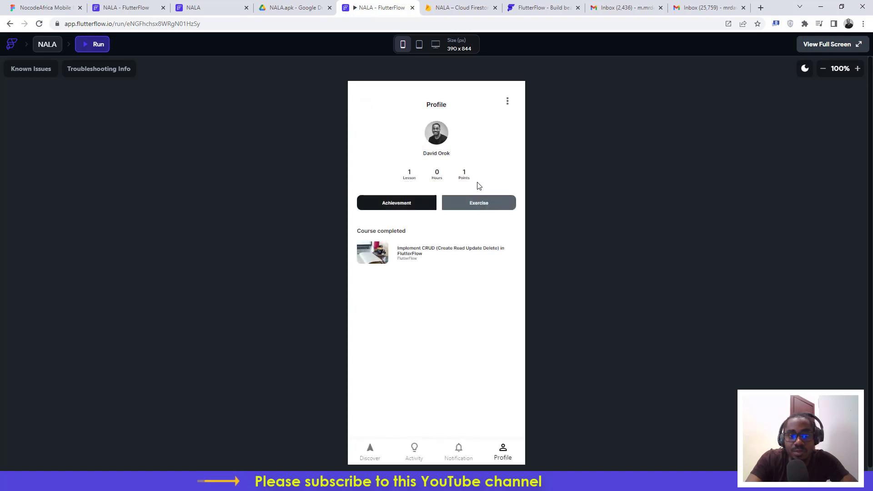
pyautogui.click(369, 450)
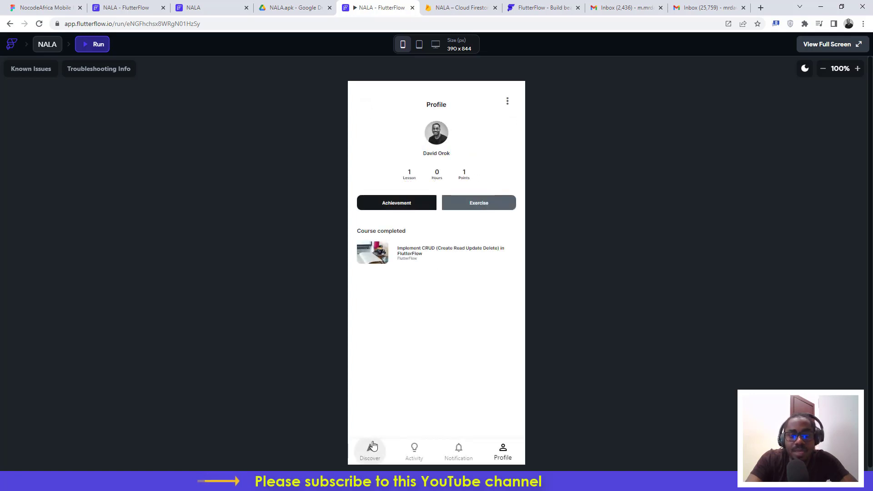
pyautogui.click(506, 104)
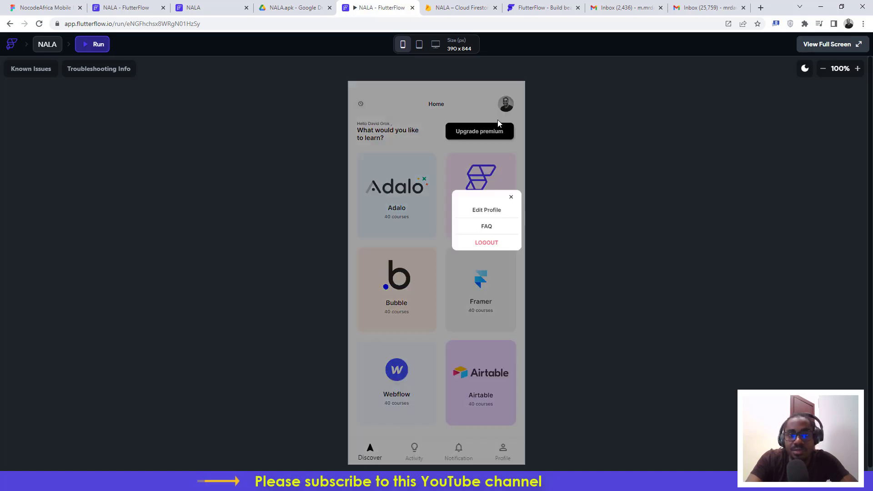
pyautogui.click(449, 175)
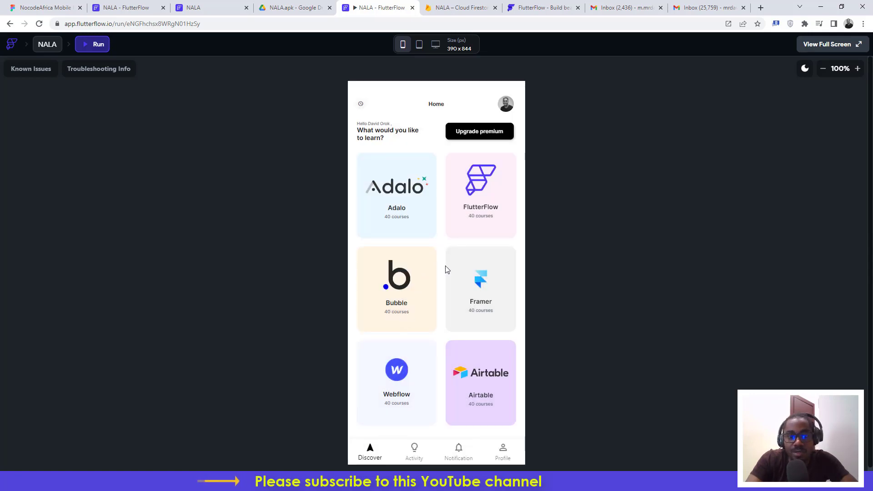
# Step: View the Activity page, swipe through its Certificate cards, then move to Notifications
pyautogui.click(414, 452)
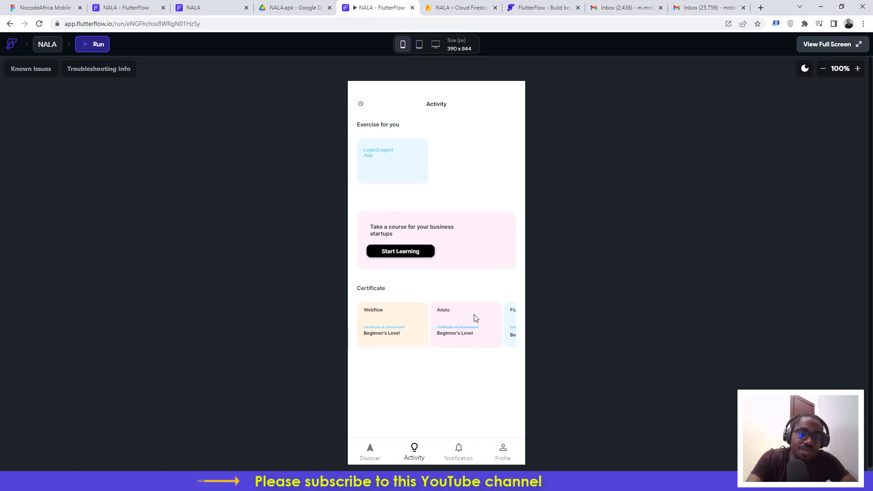
pyautogui.moveTo(475, 318); pyautogui.dragTo(362, 327)
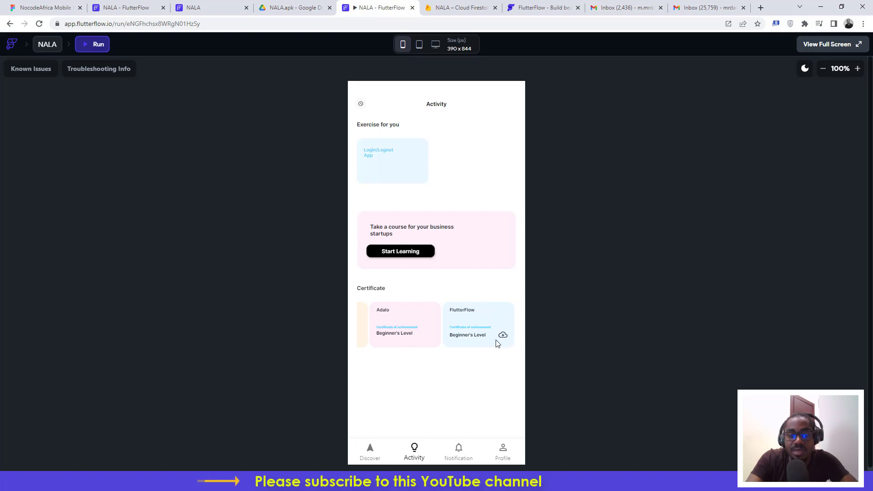
pyautogui.moveTo(409, 320); pyautogui.dragTo(473, 320)
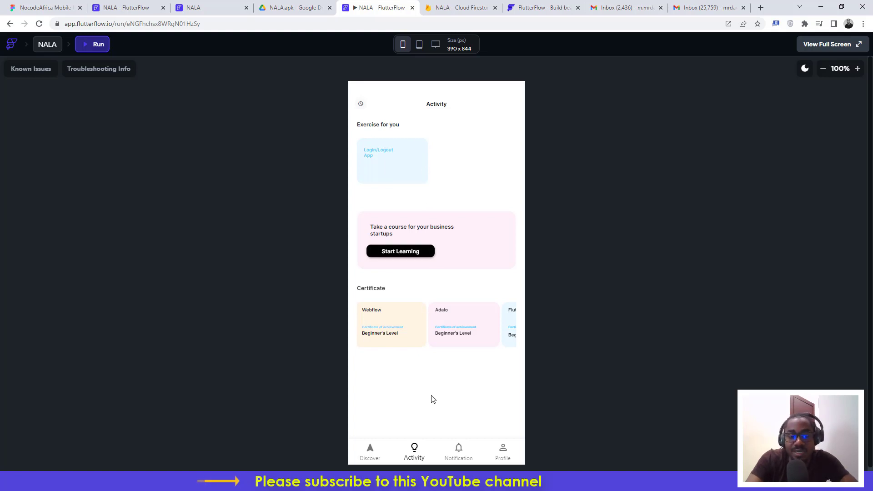
pyautogui.click(457, 451)
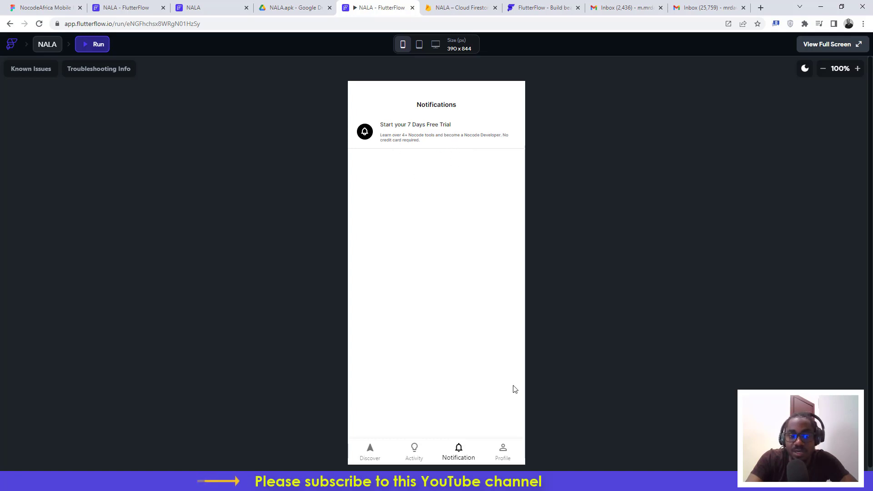
# Step: Show the Profile page with 1 lesson, 0 hours, 1 point and the completed CRUD course
pyautogui.click(502, 451)
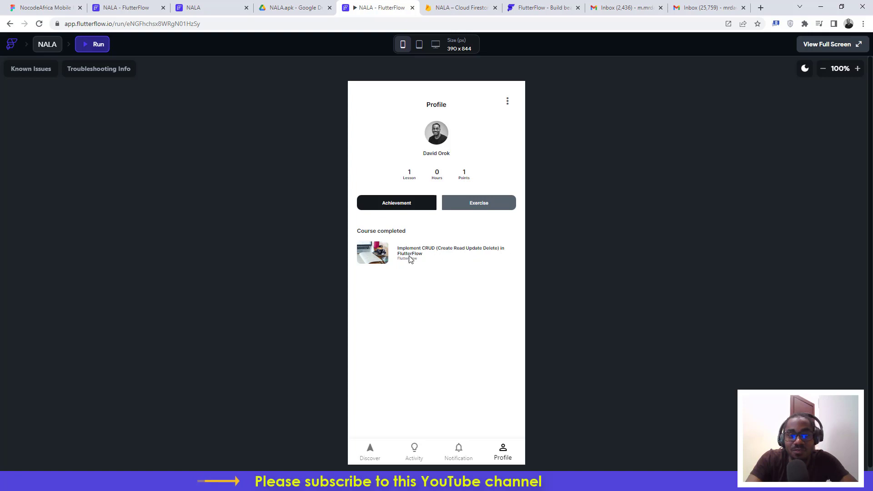
# Step: Browse the Profile exercises and Login/Logout App details, toggle Achievement/Exercise, and check the account menu
pyautogui.click(472, 204)
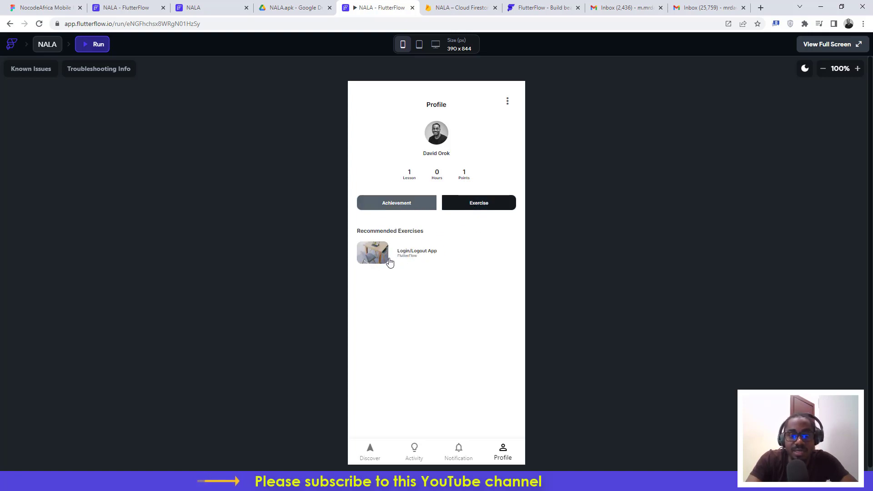
pyautogui.click(379, 258)
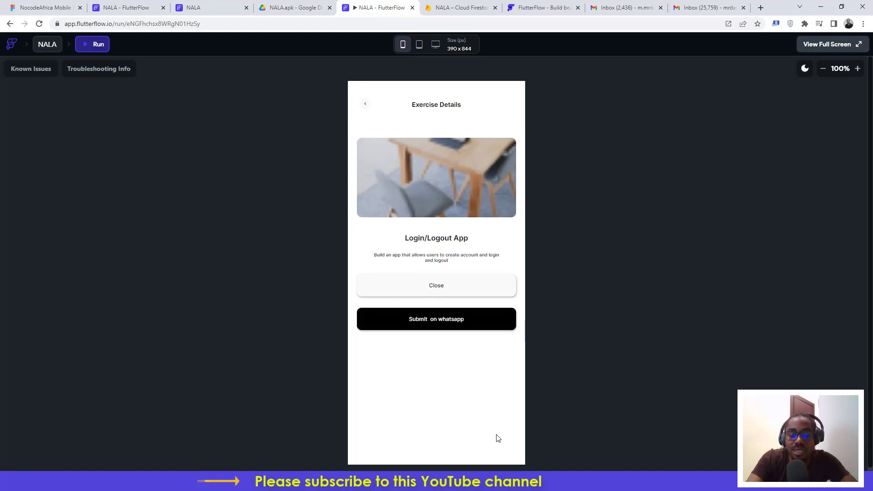
pyautogui.click(366, 107)
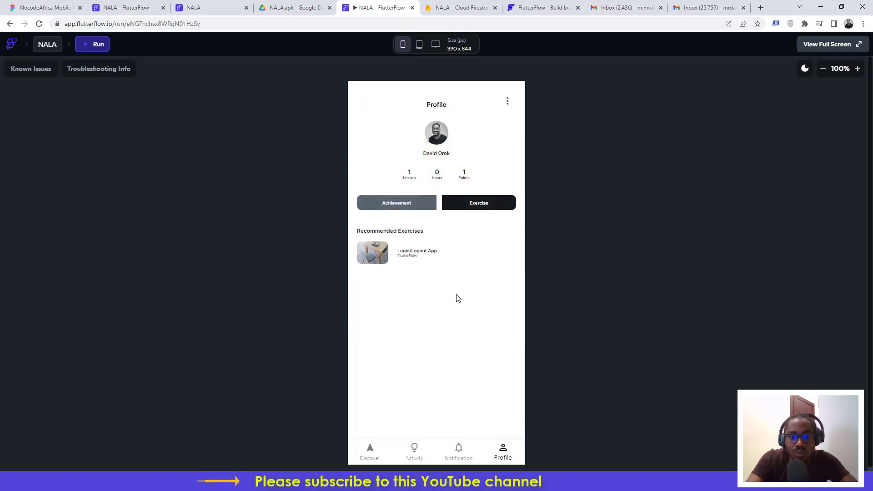
pyautogui.click(405, 205)
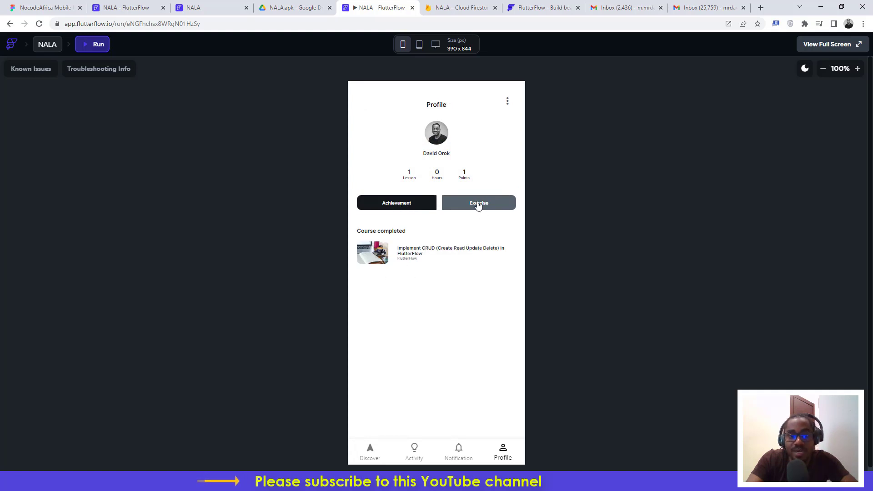
pyautogui.click(476, 205)
pyautogui.click(508, 107)
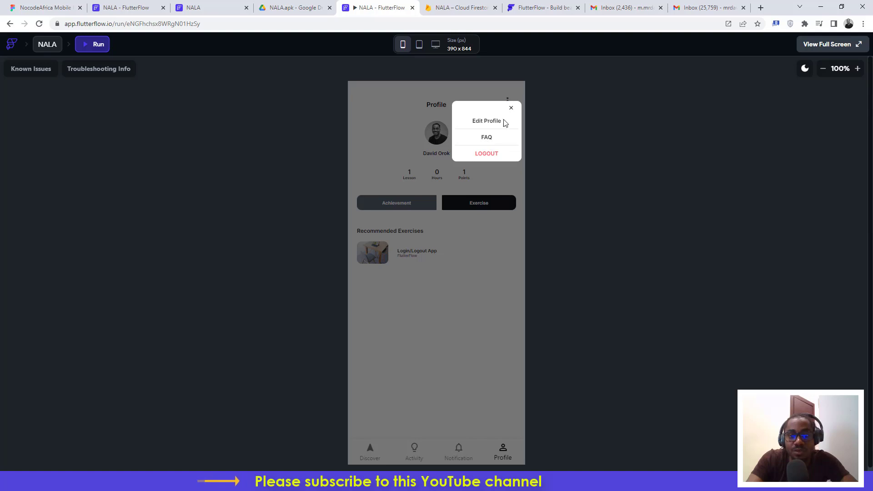
pyautogui.click(512, 109)
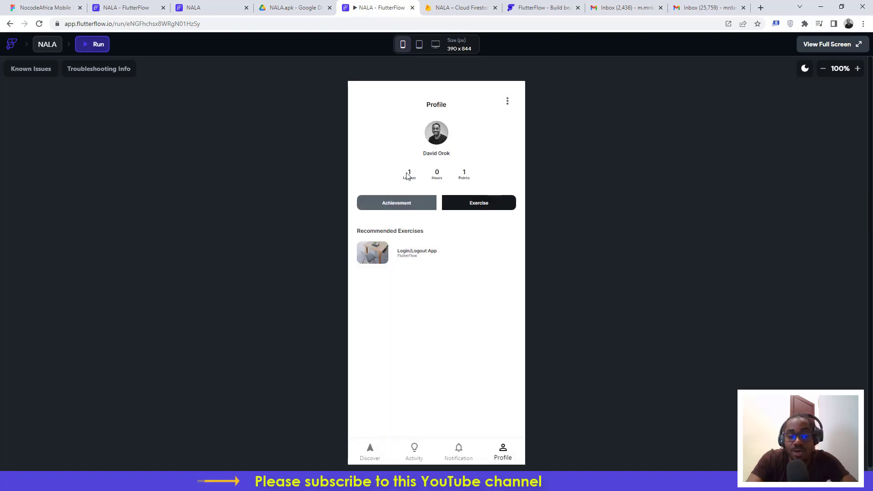
# Step: Open and close the profile-picture upload dialog twice, ending on the Home page
pyautogui.click(369, 451)
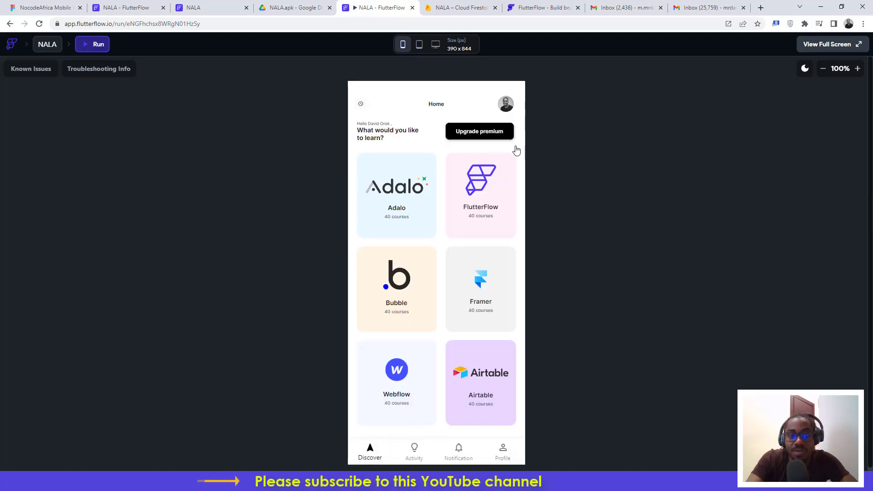
pyautogui.click(502, 449)
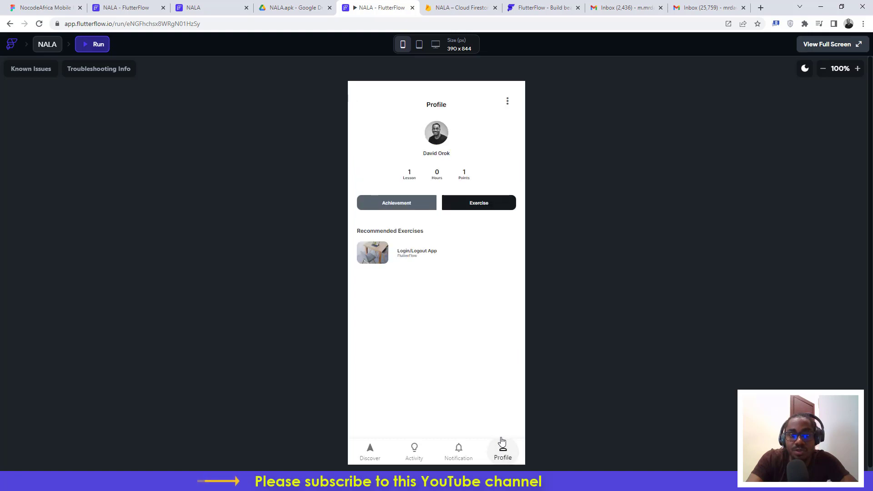
pyautogui.click(434, 139)
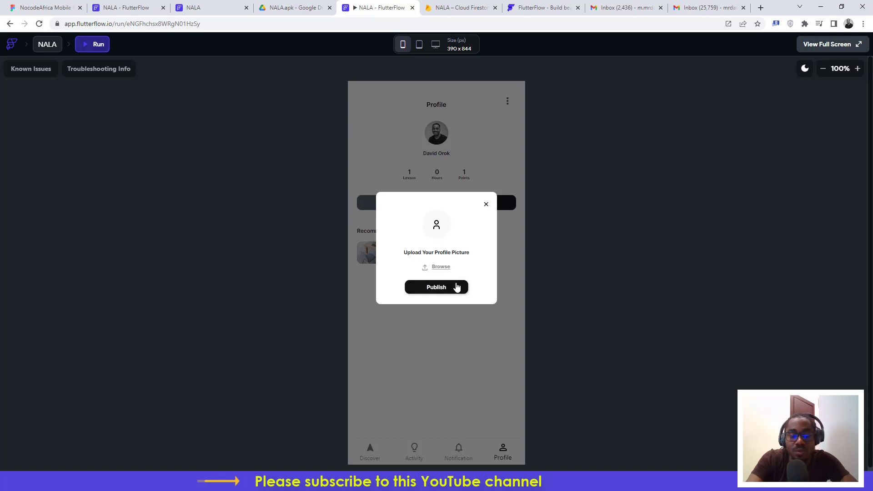
pyautogui.click(486, 205)
pyautogui.click(369, 449)
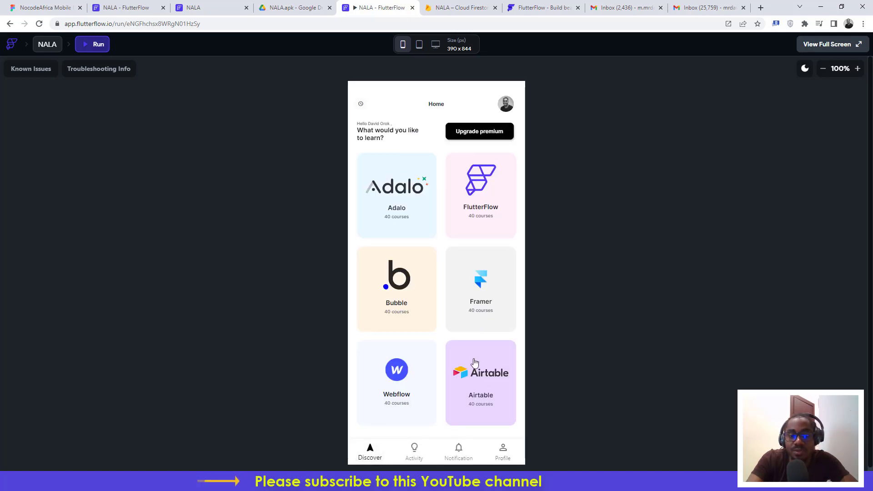
pyautogui.click(502, 453)
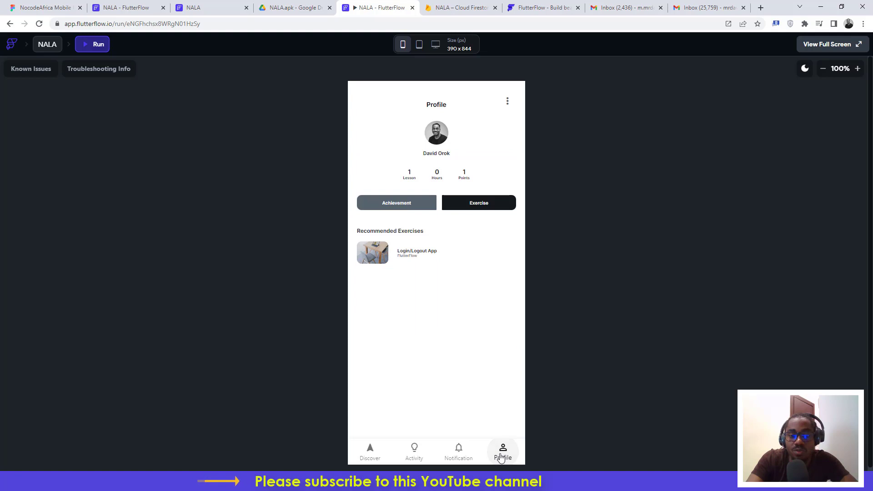
pyautogui.click(437, 136)
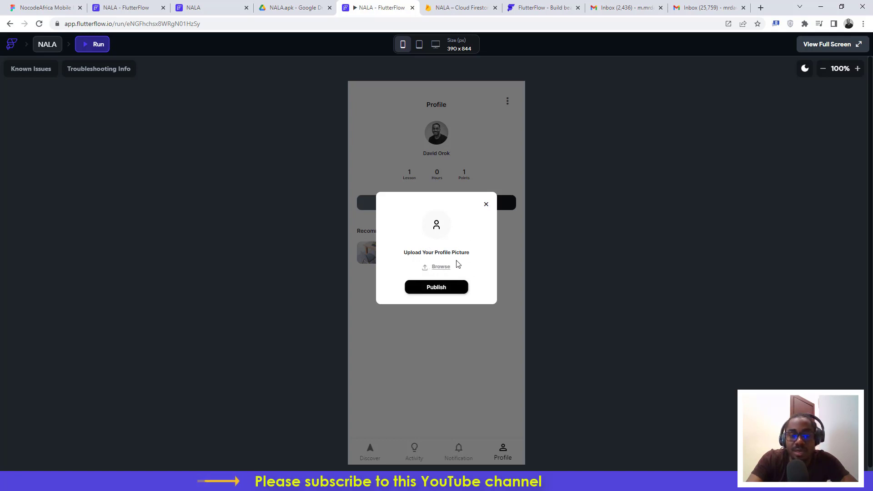
pyautogui.click(485, 206)
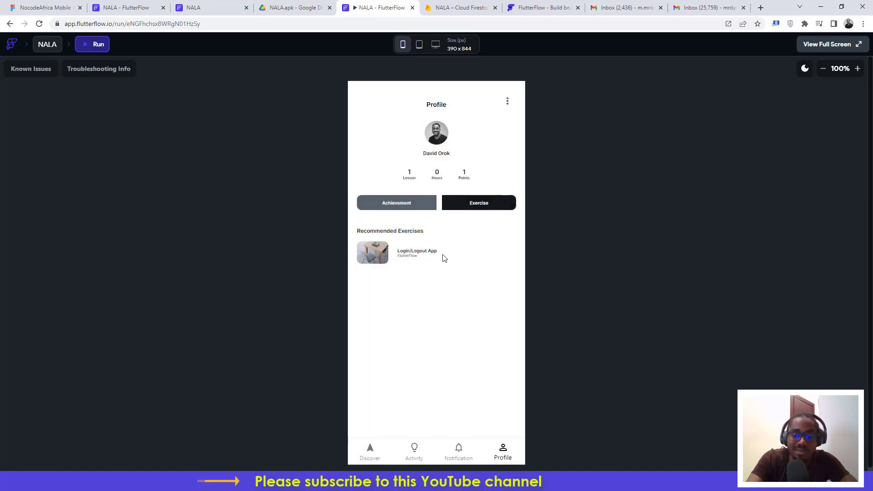
pyautogui.click(369, 450)
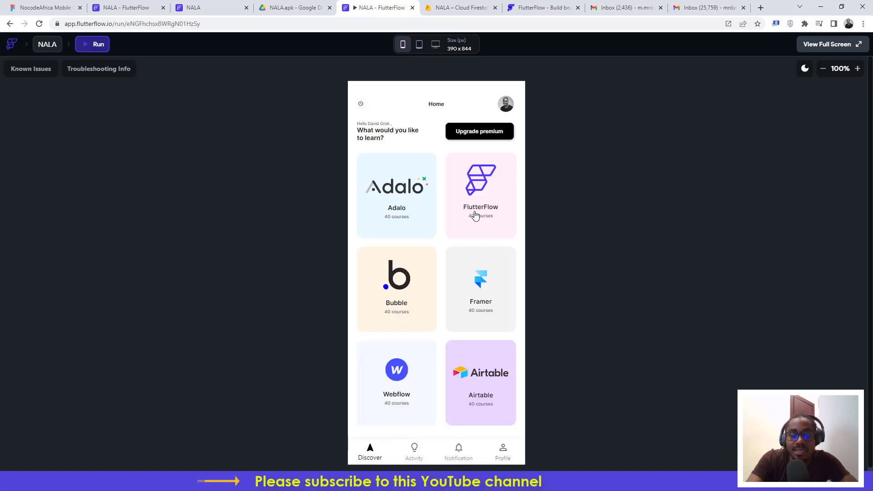
# Step: On the premium Payment methods page, try flutterwave and Paystack, closing the denied Paystack page
pyautogui.click(474, 136)
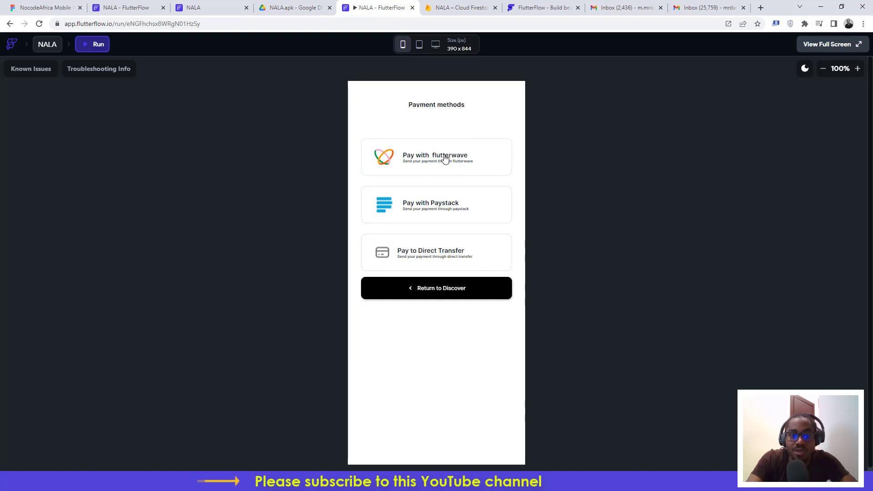
pyautogui.click(442, 158)
pyautogui.click(486, 251)
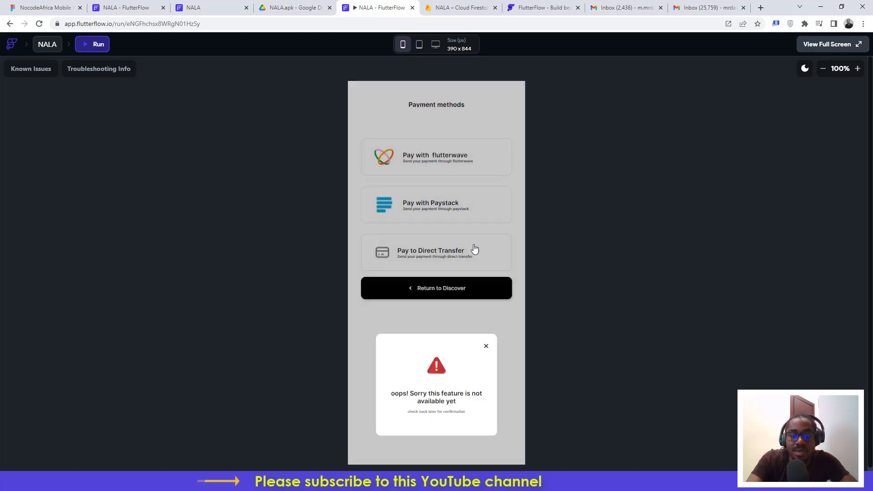
pyautogui.click(422, 208)
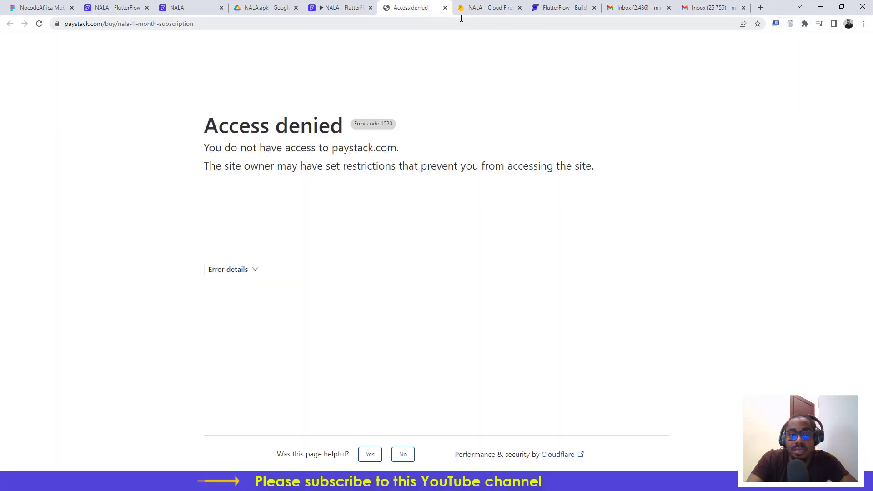
pyautogui.click(445, 8)
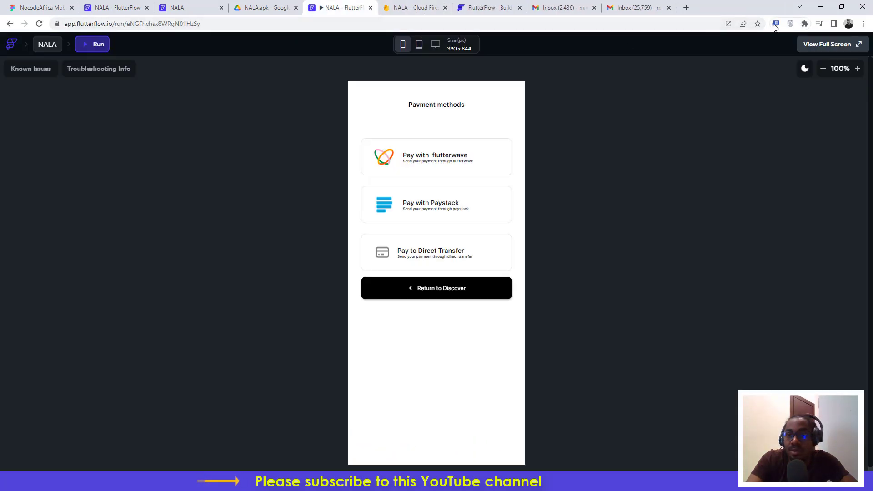
# Step: Try connecting the VPN extension, then show the Direct transfer page with Naira and dollar options
pyautogui.click(790, 23)
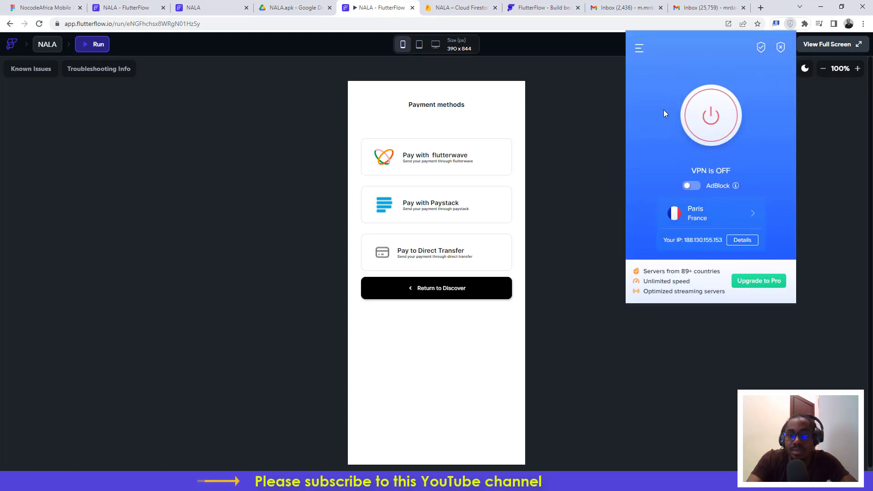
pyautogui.click(823, 99)
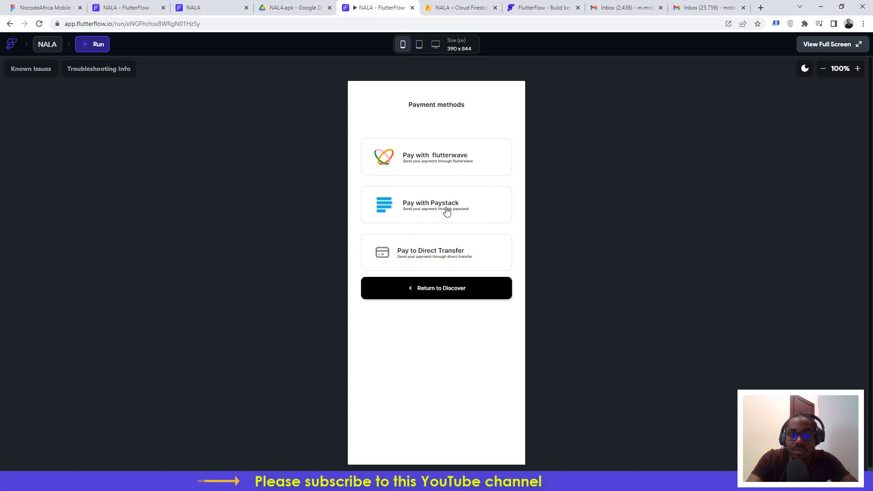
pyautogui.click(791, 24)
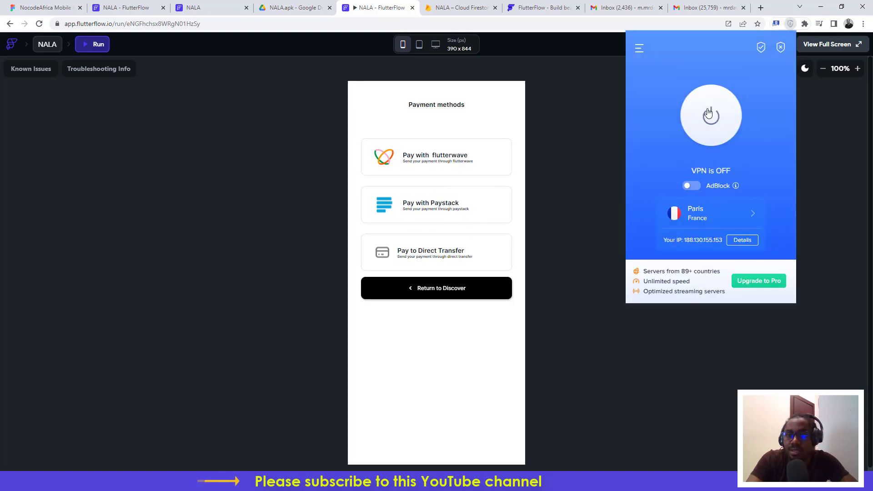
pyautogui.click(710, 116)
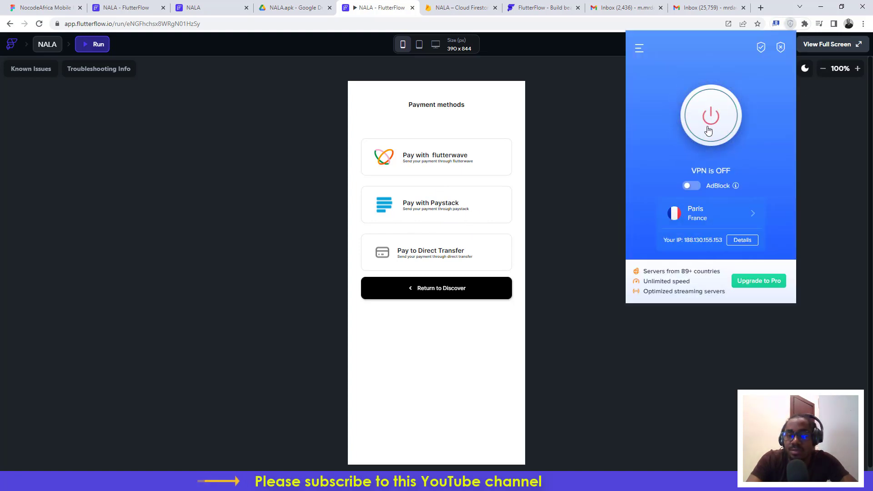
pyautogui.click(618, 109)
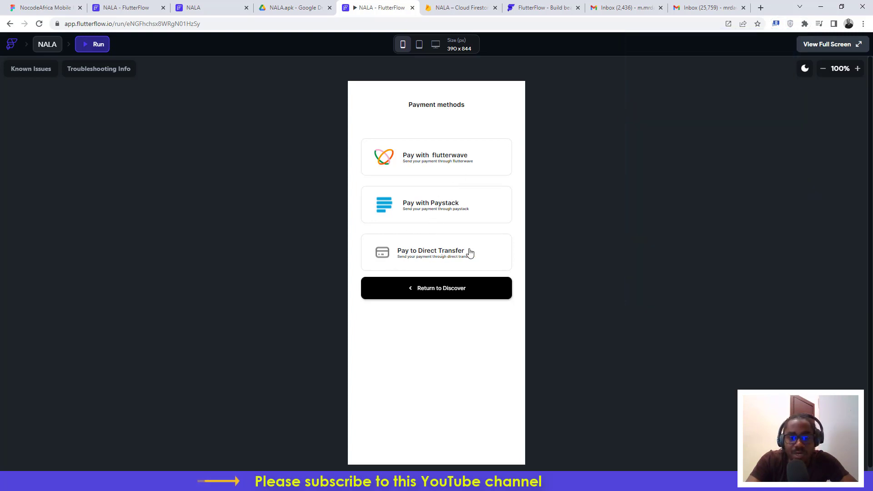
pyautogui.click(402, 254)
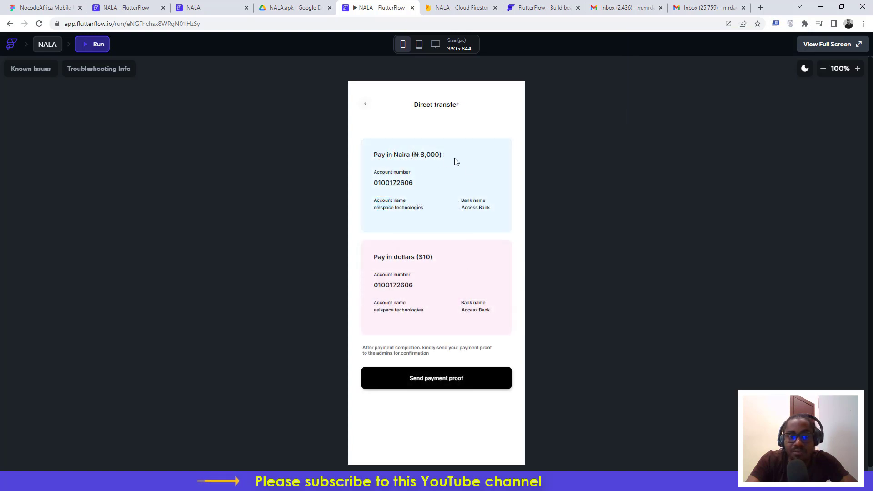
# Step: Back out of Direct transfer twice and return to the Discover Home screen
pyautogui.click(364, 106)
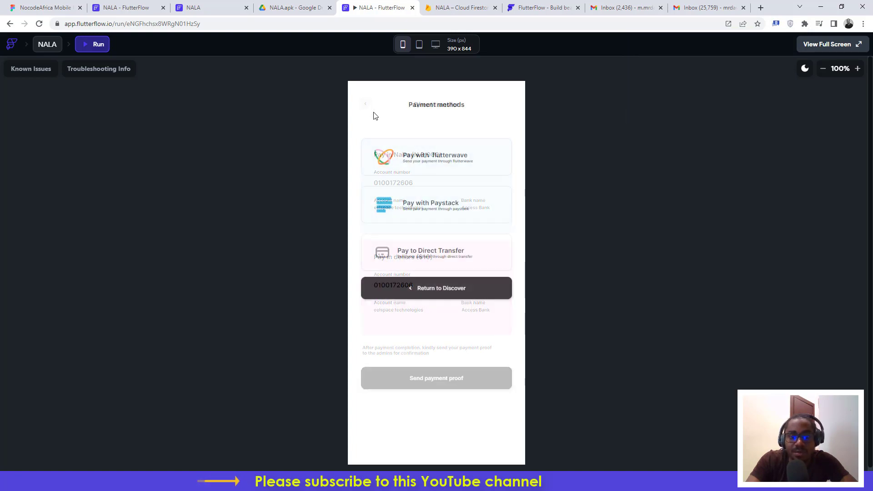
pyautogui.click(432, 249)
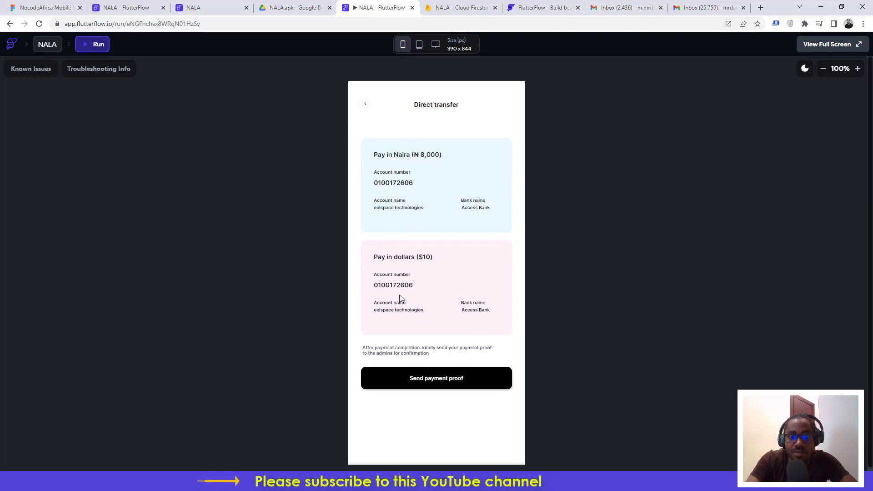
pyautogui.click(366, 105)
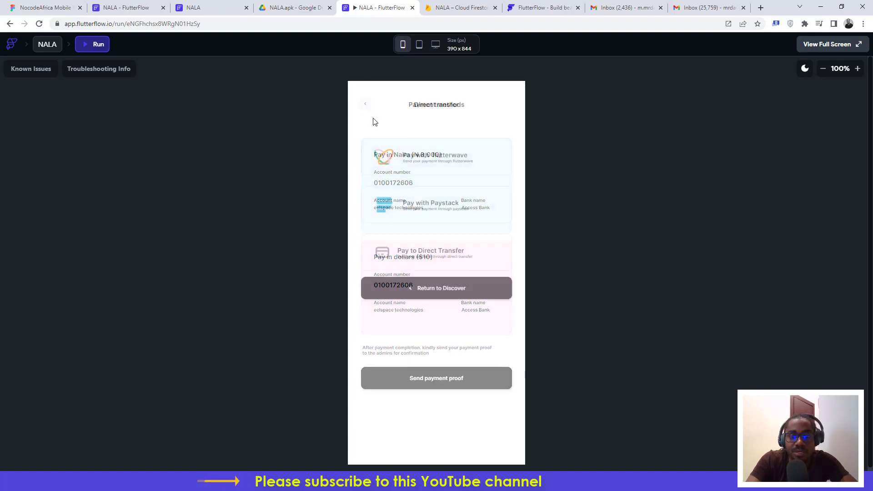
pyautogui.click(427, 294)
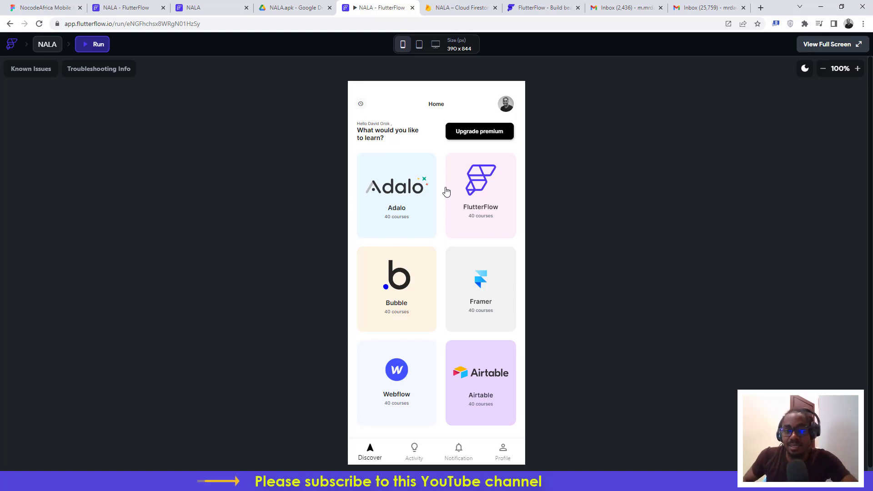
# Step: Go from the FlutterFlow card through Beginner's Level to the Implement CRUD course page
pyautogui.click(482, 182)
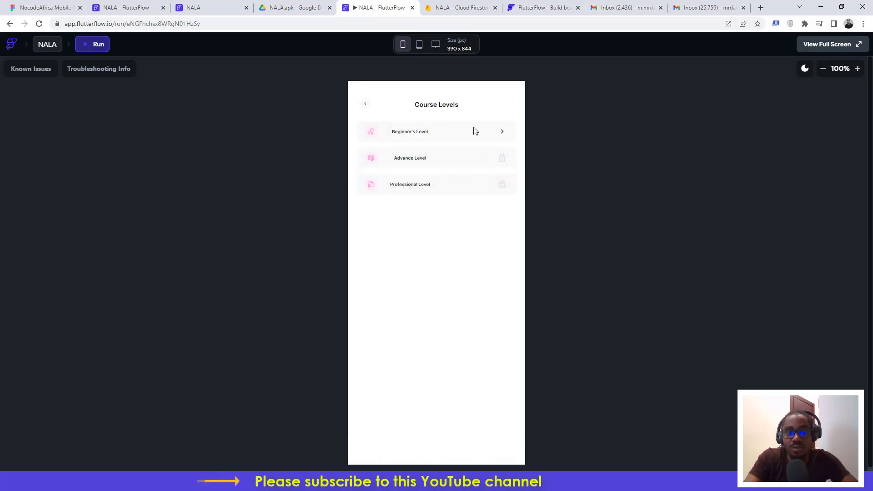
pyautogui.click(365, 104)
pyautogui.click(495, 198)
pyautogui.click(504, 133)
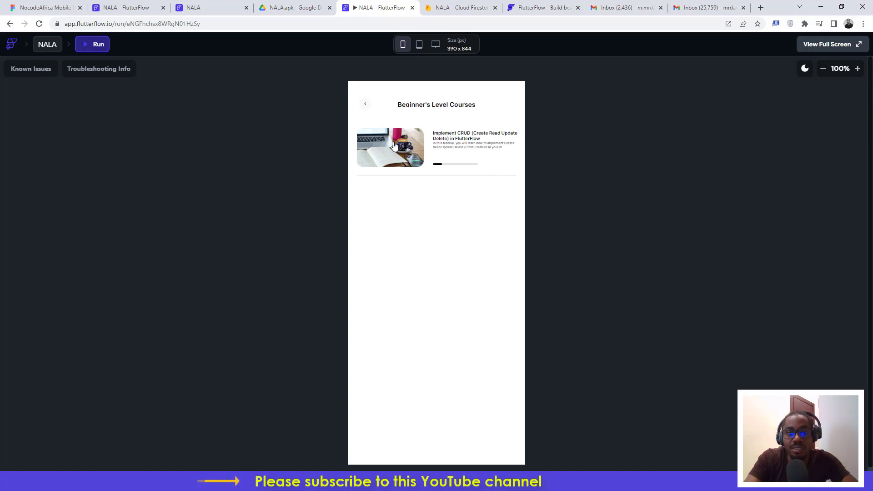
pyautogui.click(468, 163)
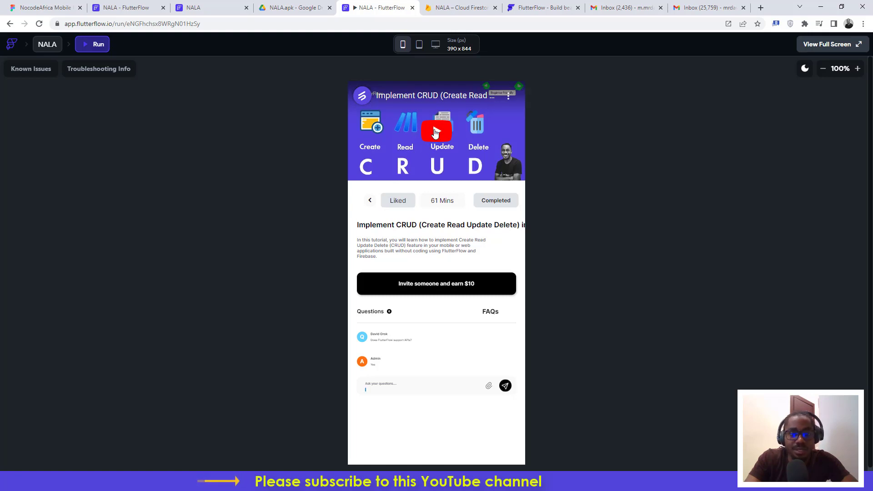
# Step: Play and pause the CRUD video, dismiss the Invite alert, try the question field, then show FAQs
pyautogui.click(435, 132)
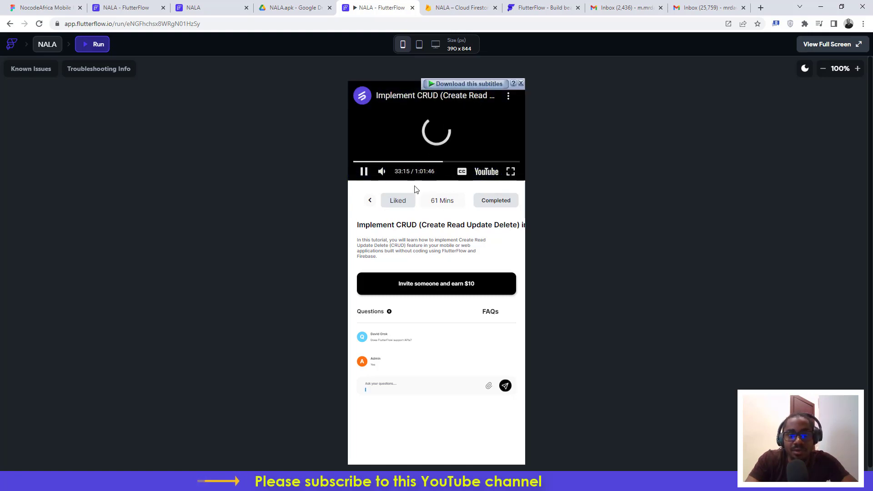
pyautogui.click(365, 172)
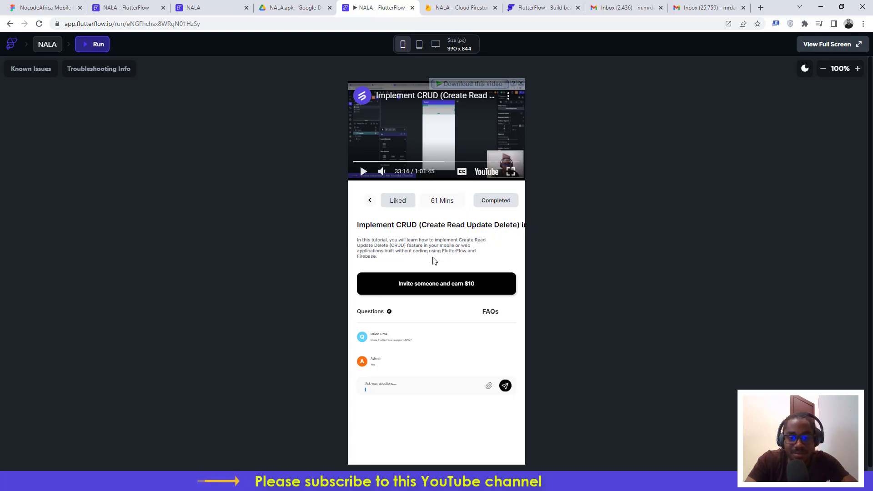
pyautogui.click(417, 284)
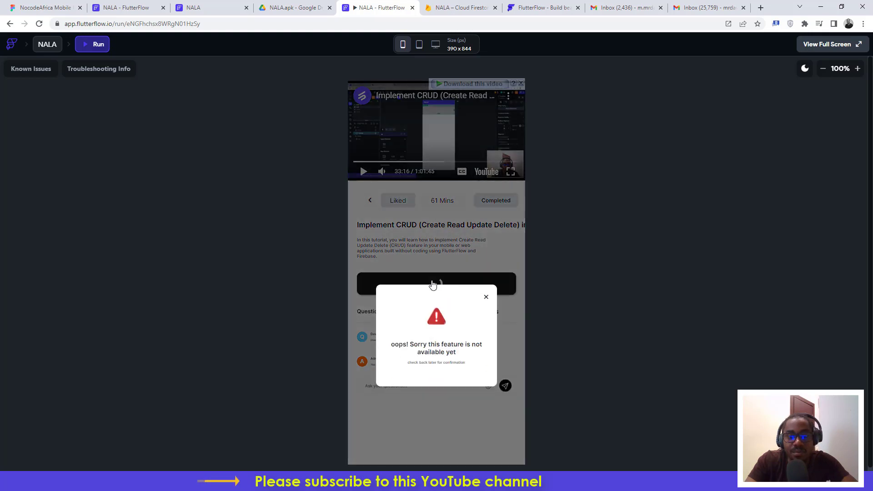
pyautogui.click(486, 297)
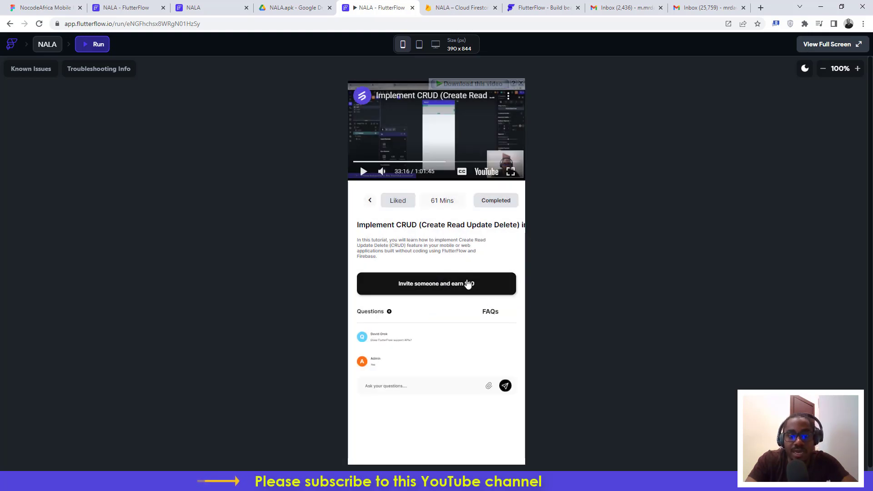
pyautogui.click(384, 388)
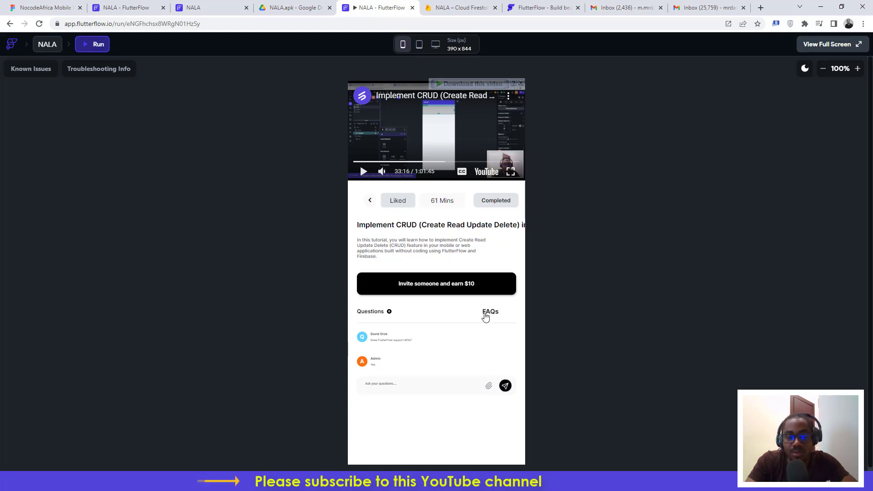
pyautogui.click(486, 317)
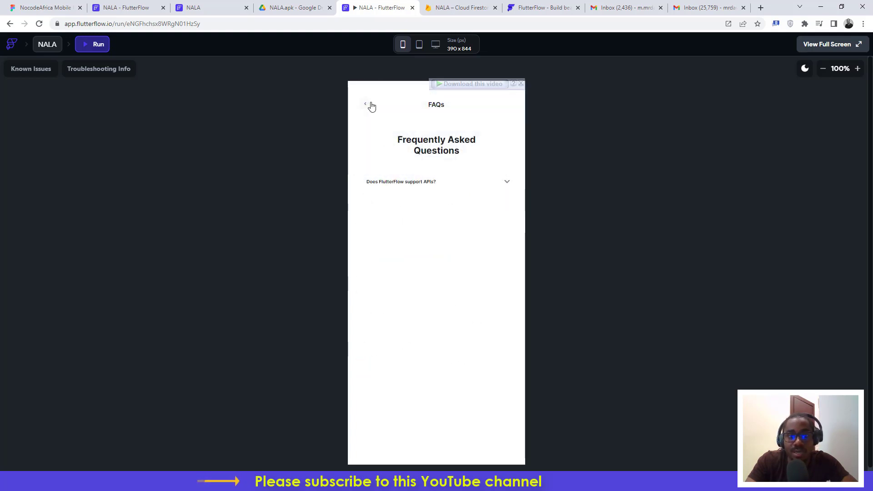
# Step: Leave FAQs and revisit the CRUD course via Discover, FlutterFlow and Beginner's Level, then go back to the list
pyautogui.click(367, 104)
pyautogui.click(376, 463)
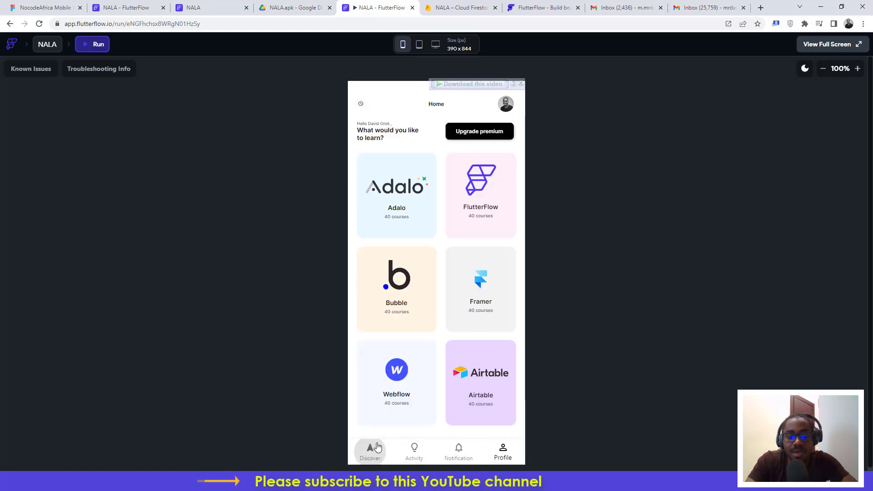
pyautogui.click(489, 174)
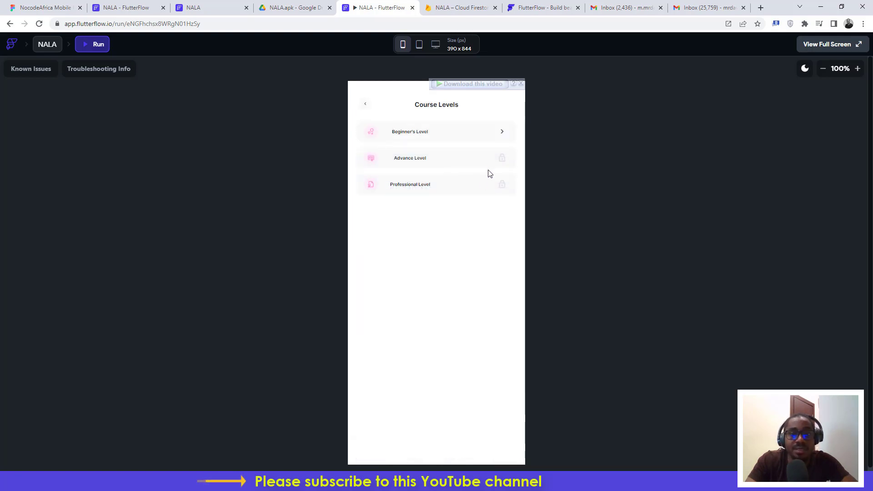
pyautogui.click(502, 133)
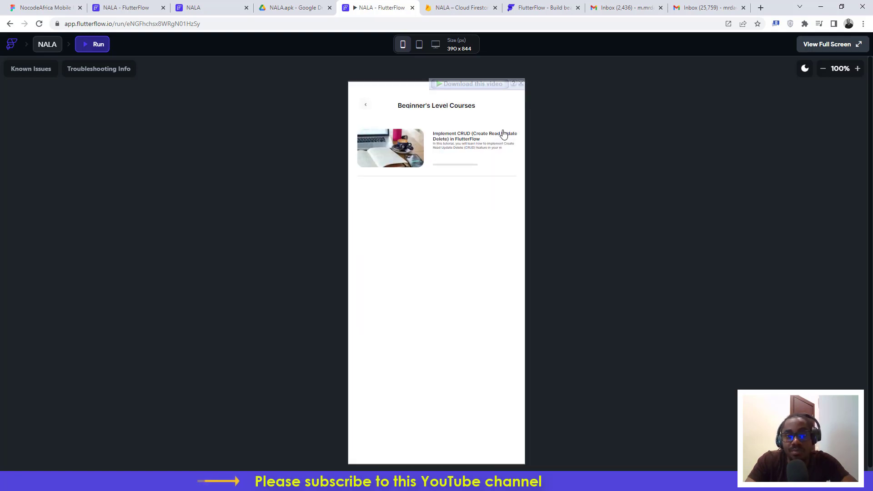
pyautogui.click(393, 156)
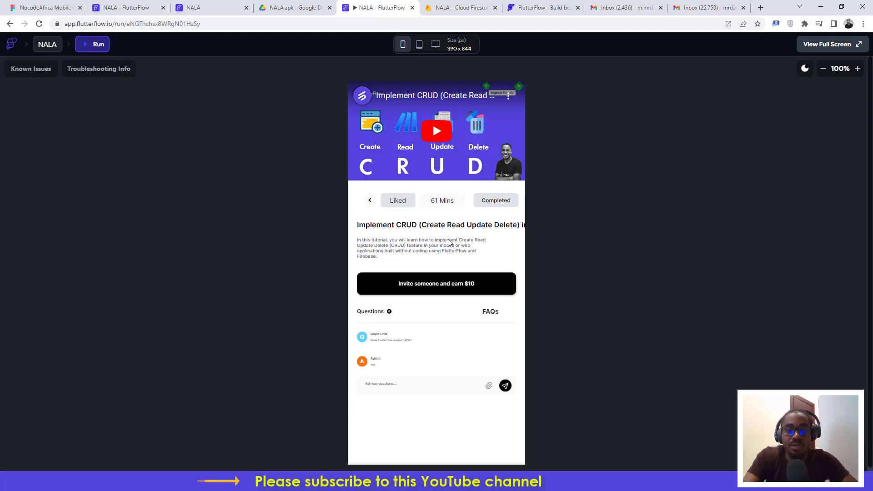
pyautogui.click(370, 202)
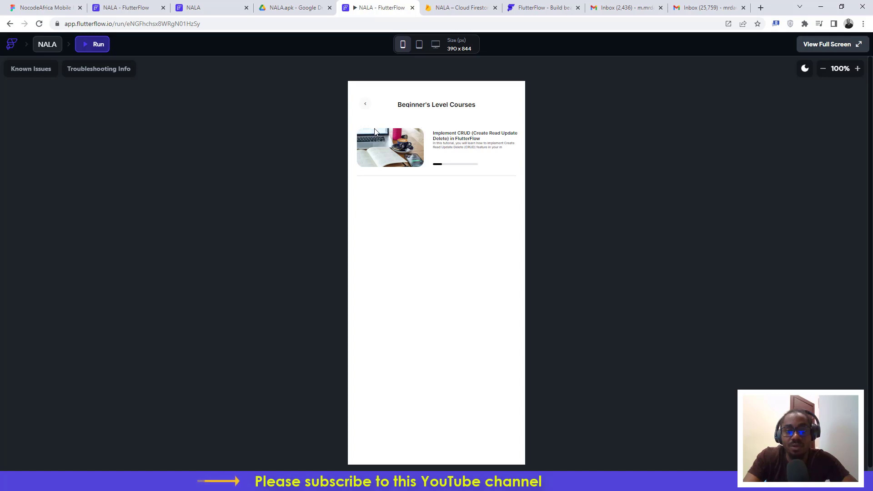